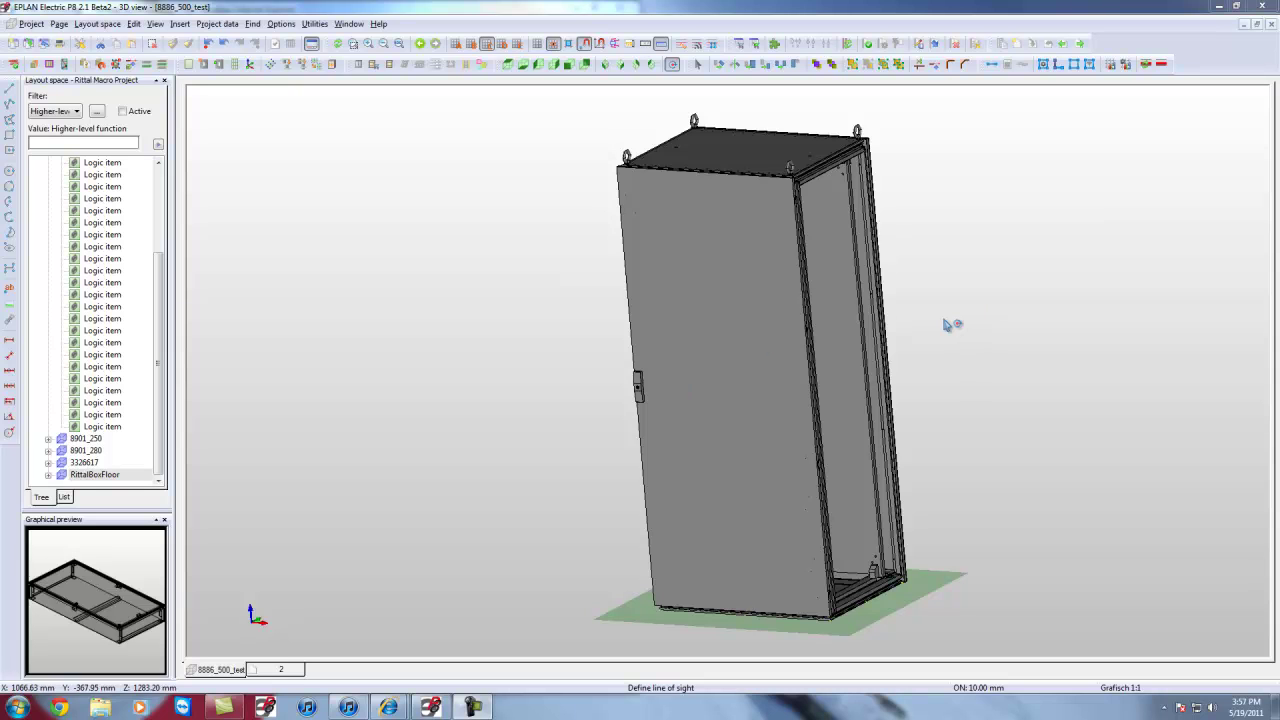
Examine the cabinet from its side and check the door, mounting panel and a roof eye bolt as individual logic items
mouse_move(959, 336)
left_mouse_down()
mouse_move(977, 333)
mouse_move(945, 335)
left_mouse_up()
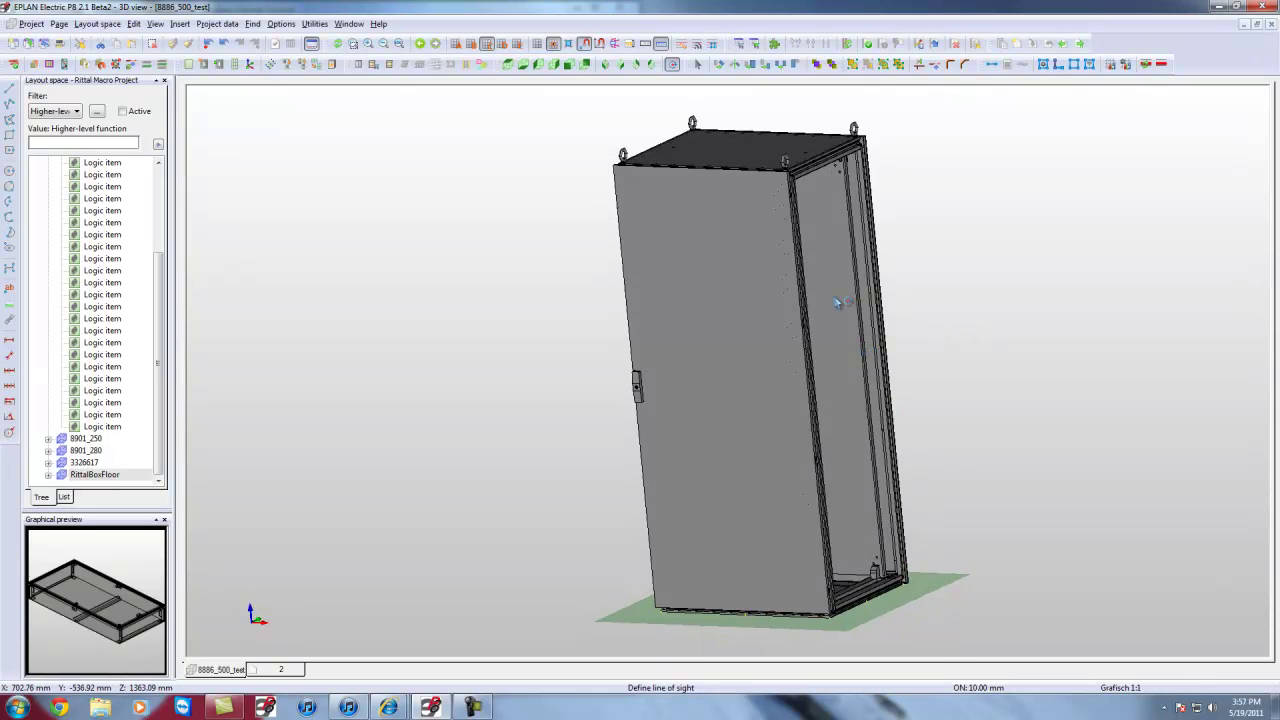
left_click_drag(1006, 449, 961, 453)
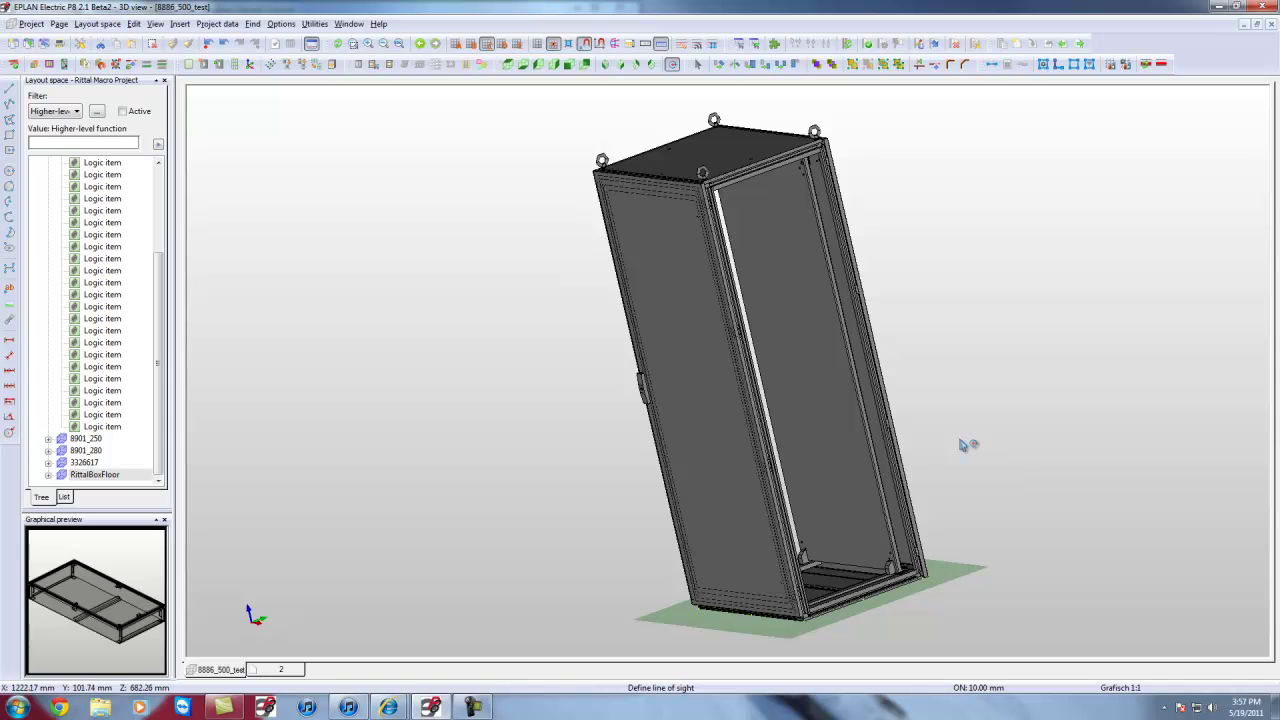
key("Escape")
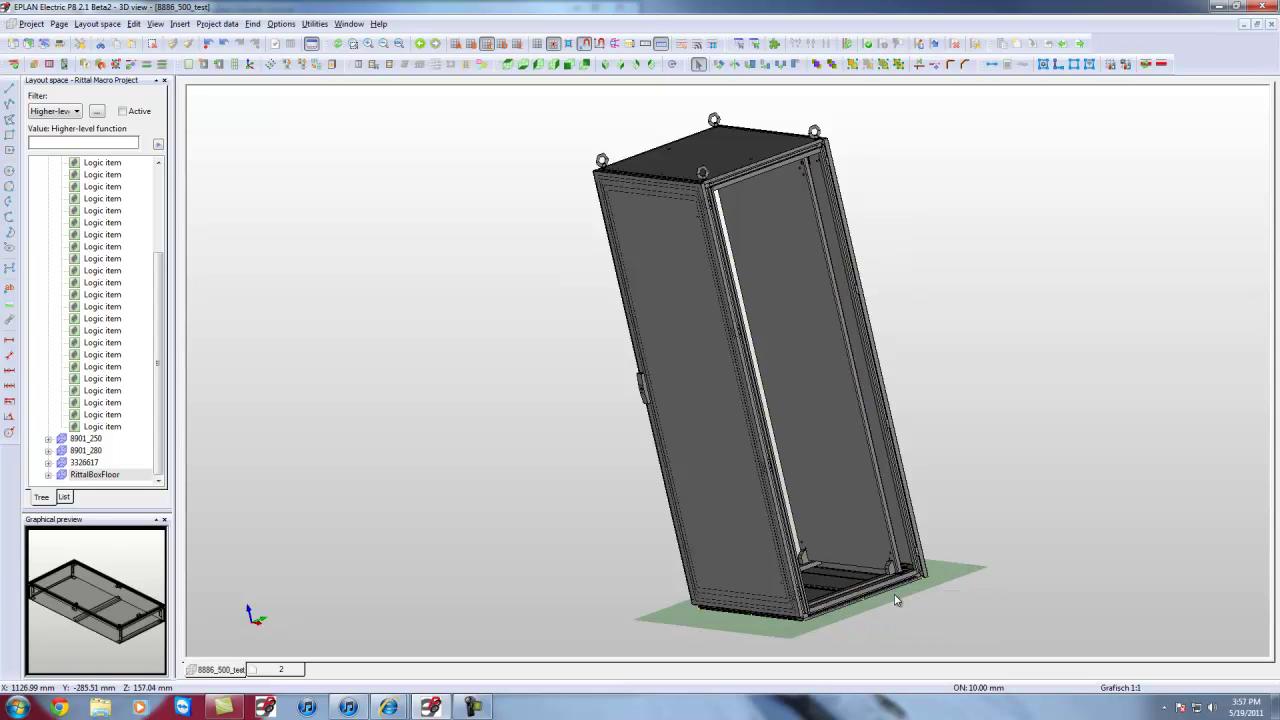
left_click(706, 432)
left_click(799, 326)
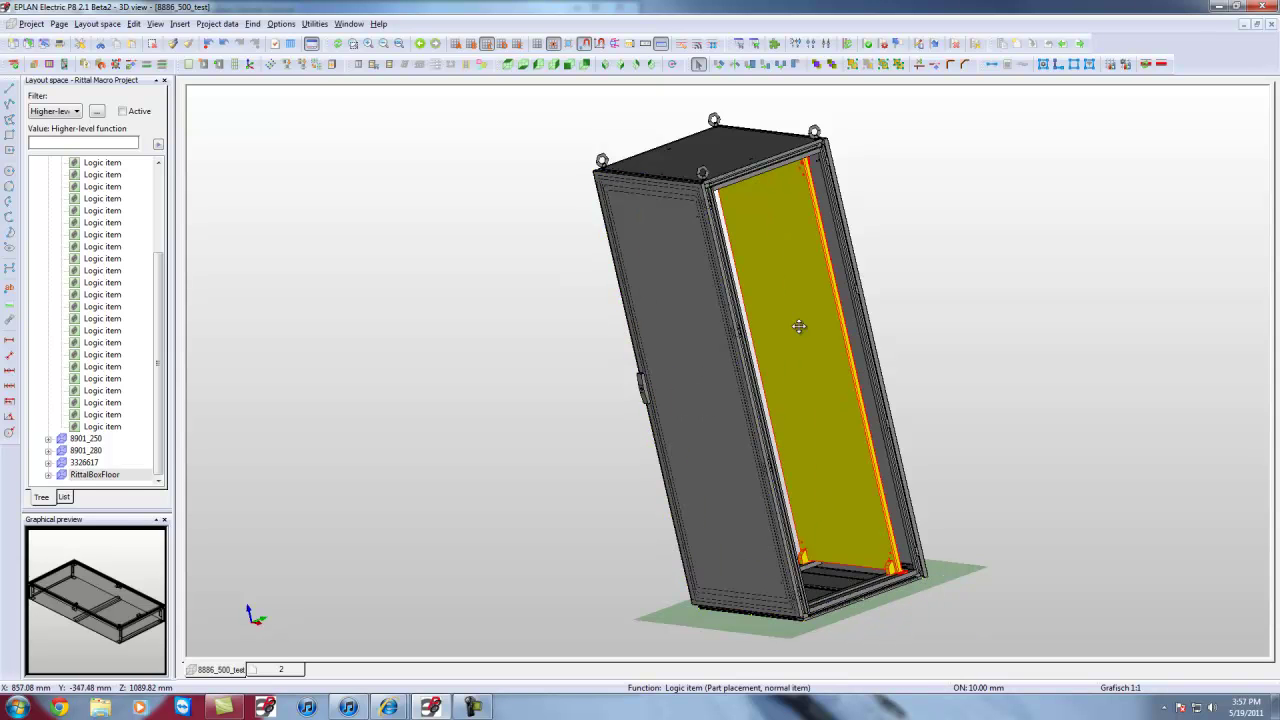
left_click(704, 173)
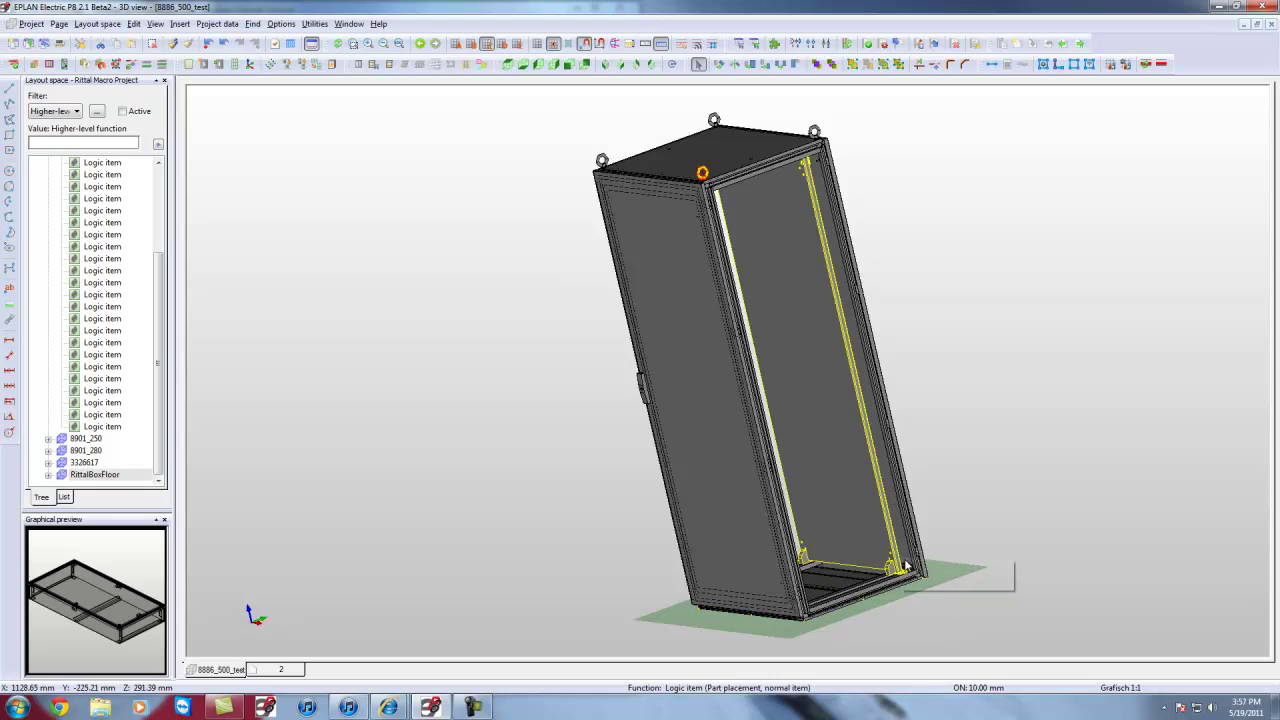
Select the base frame and all the floor plates at the bottom of the cabinet
scroll(905, 628, "up", 5)
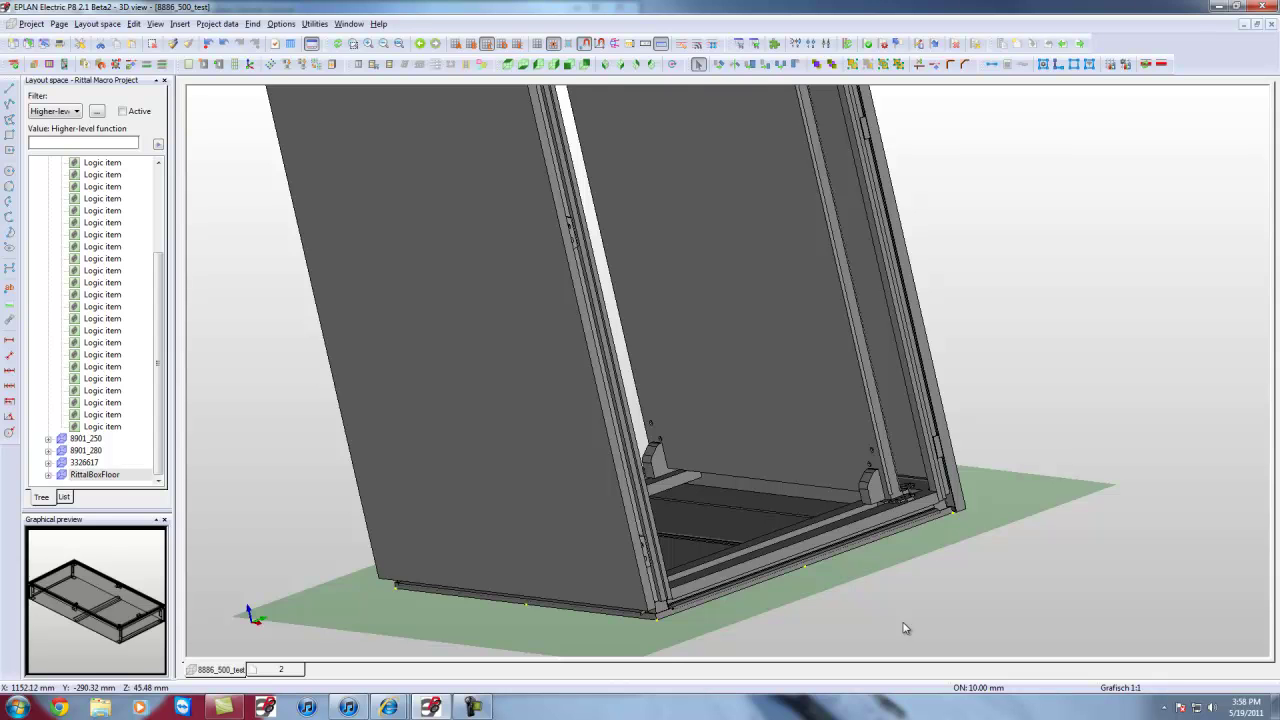
scroll(905, 628, "down", 1)
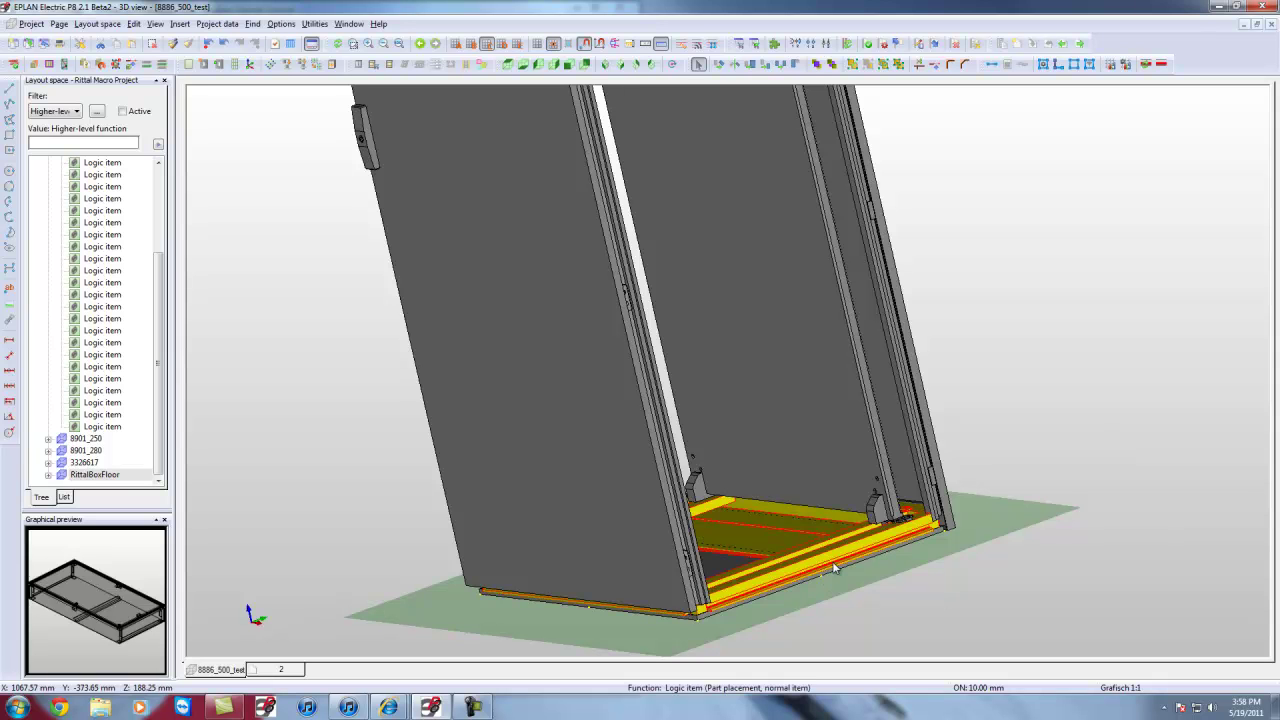
middle_click_drag(1000, 538, 960, 455)
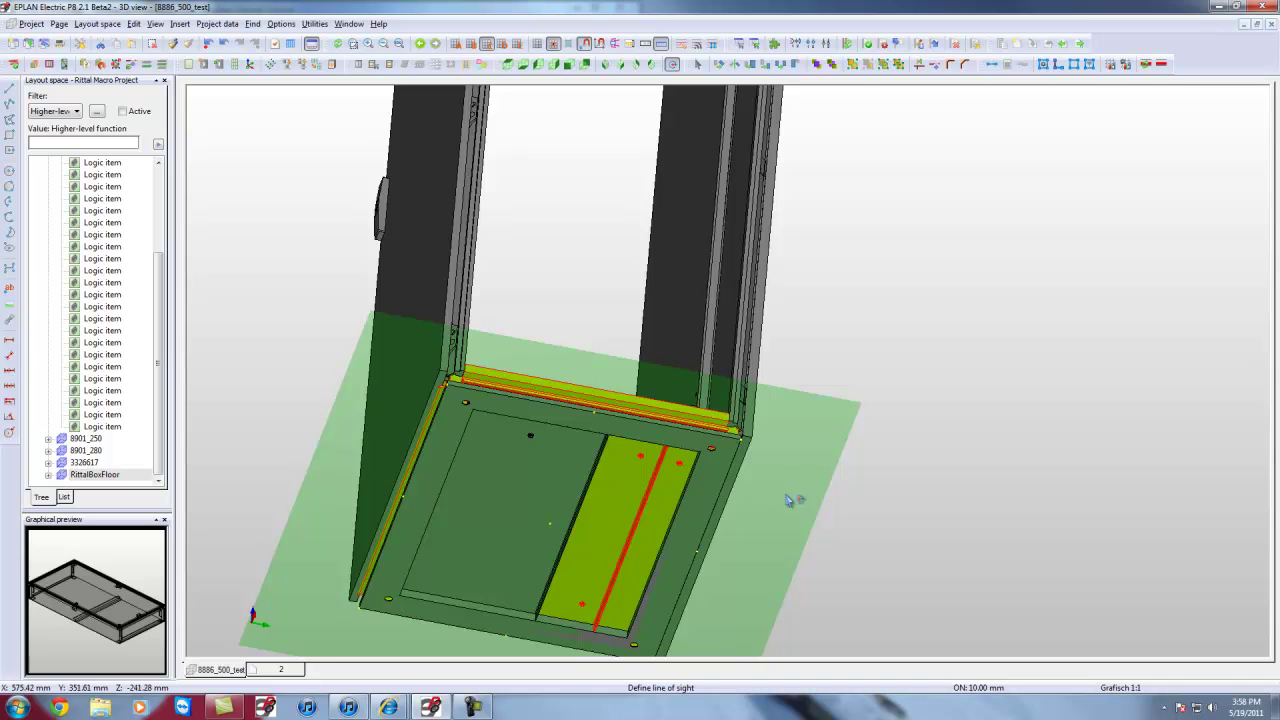
key("Escape")
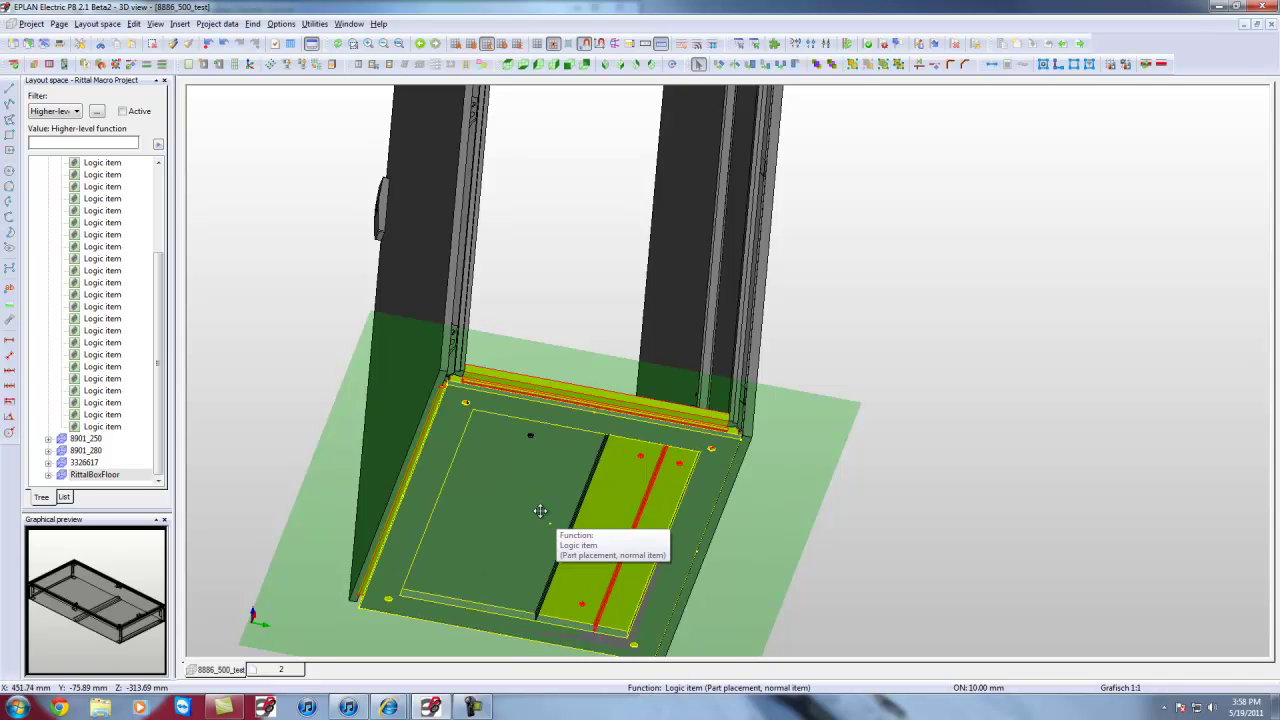
left_click(516, 502)
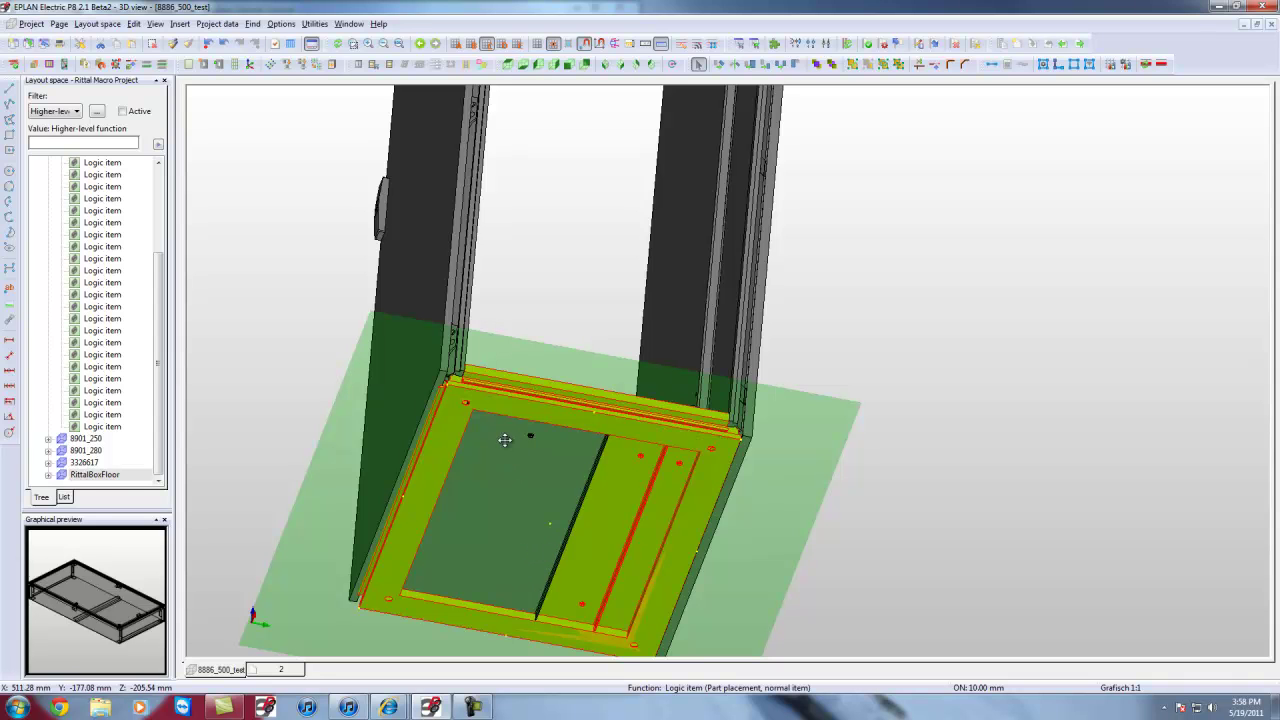
scroll(520, 470, "up", 3)
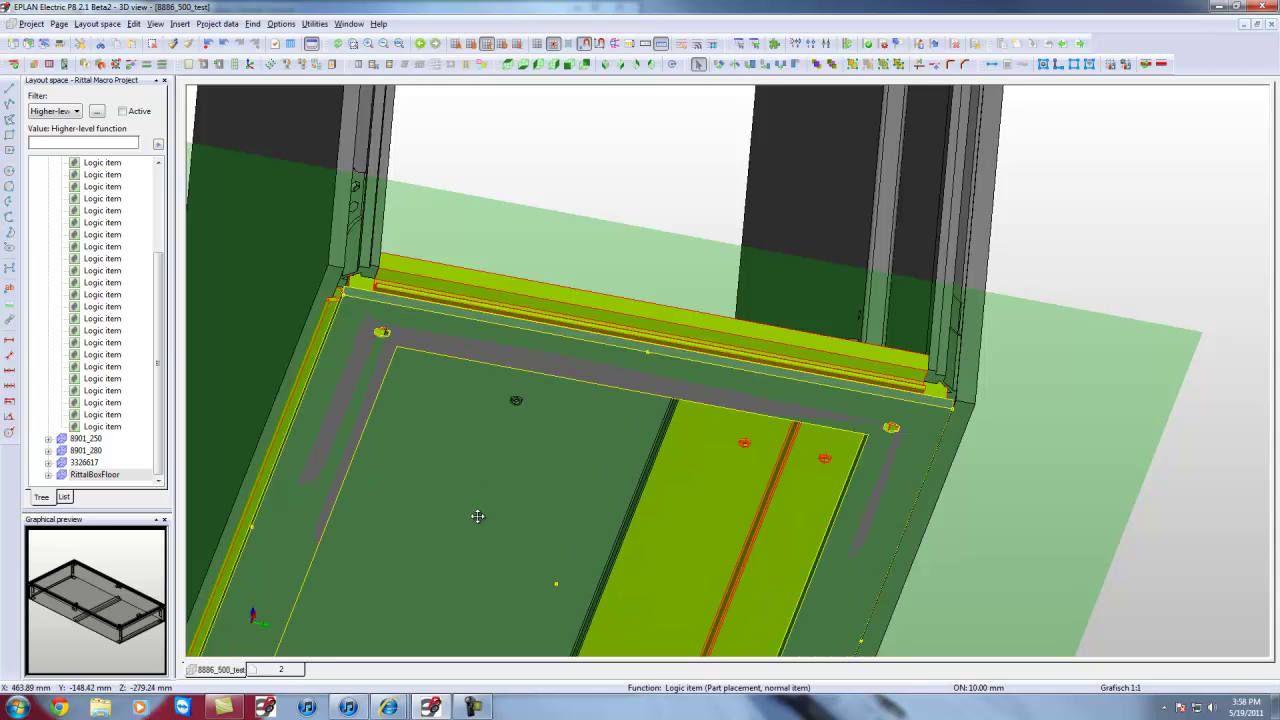
scroll(518, 494, "down", 5)
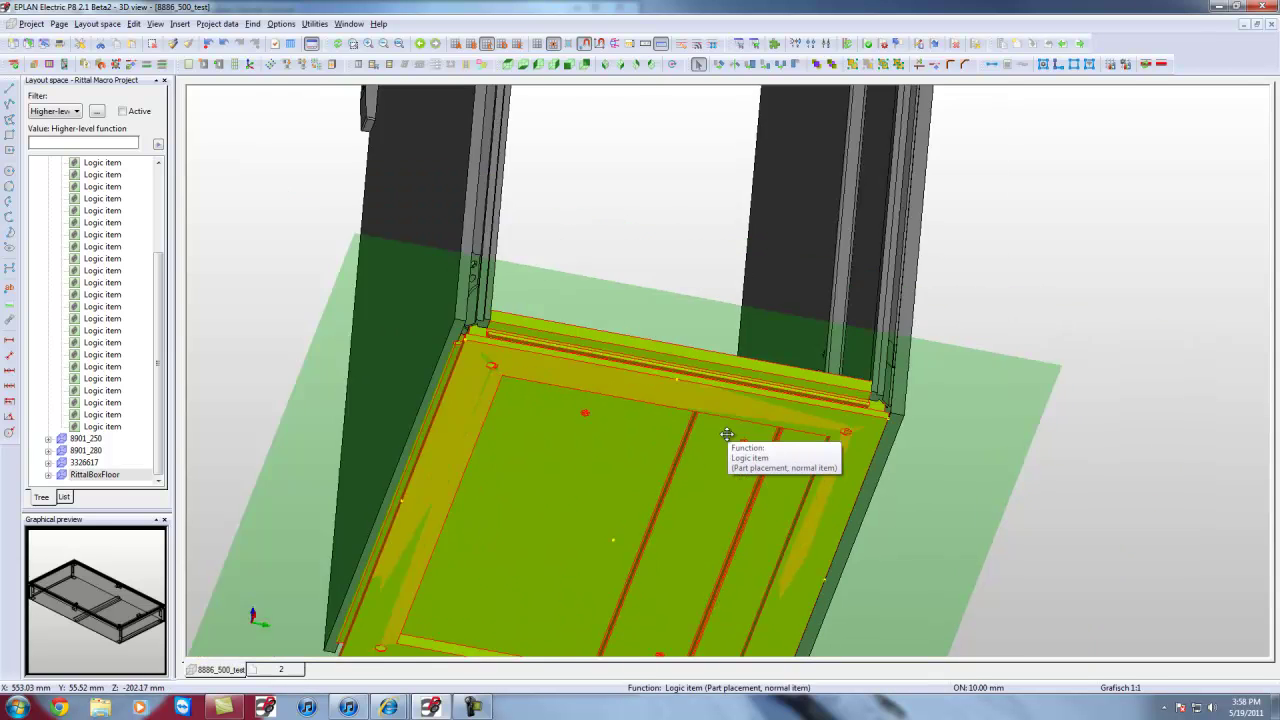
Add three vertical corner profiles and the large rear panel to the selection
right_click_drag(896, 559, 946, 515, "ctrl")
middle_click_drag(948, 519, 920, 529)
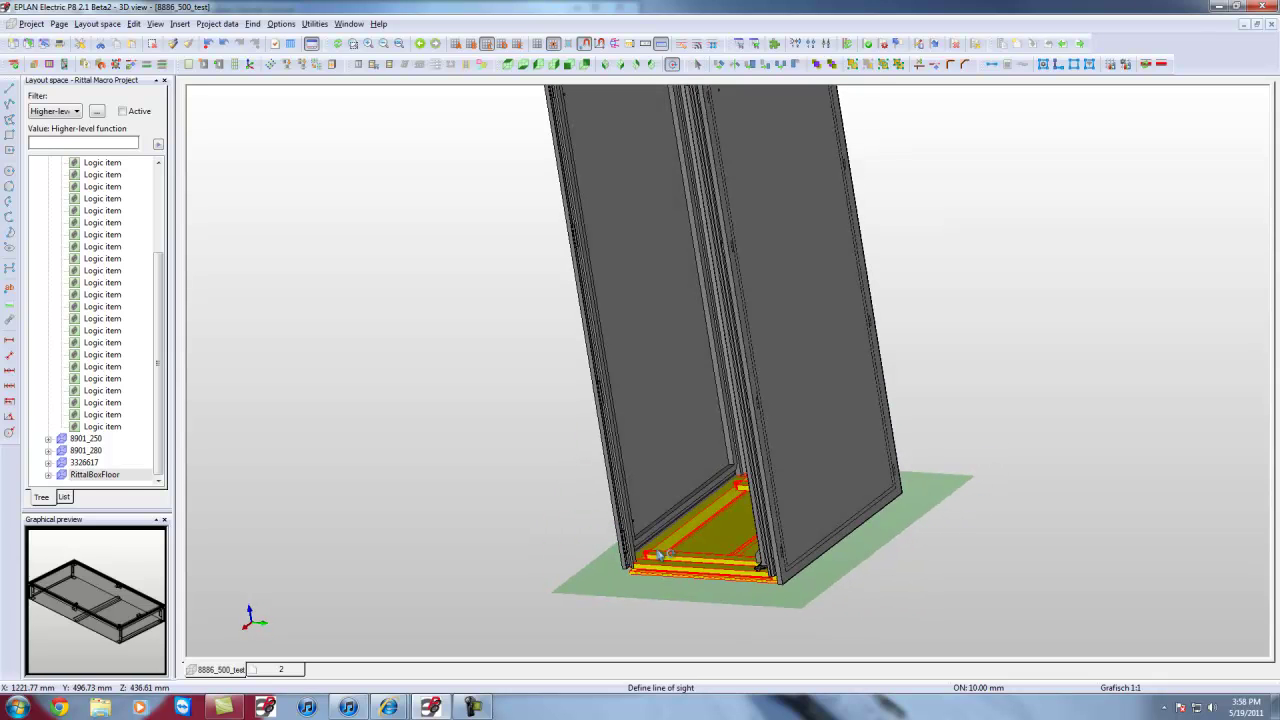
key("Escape")
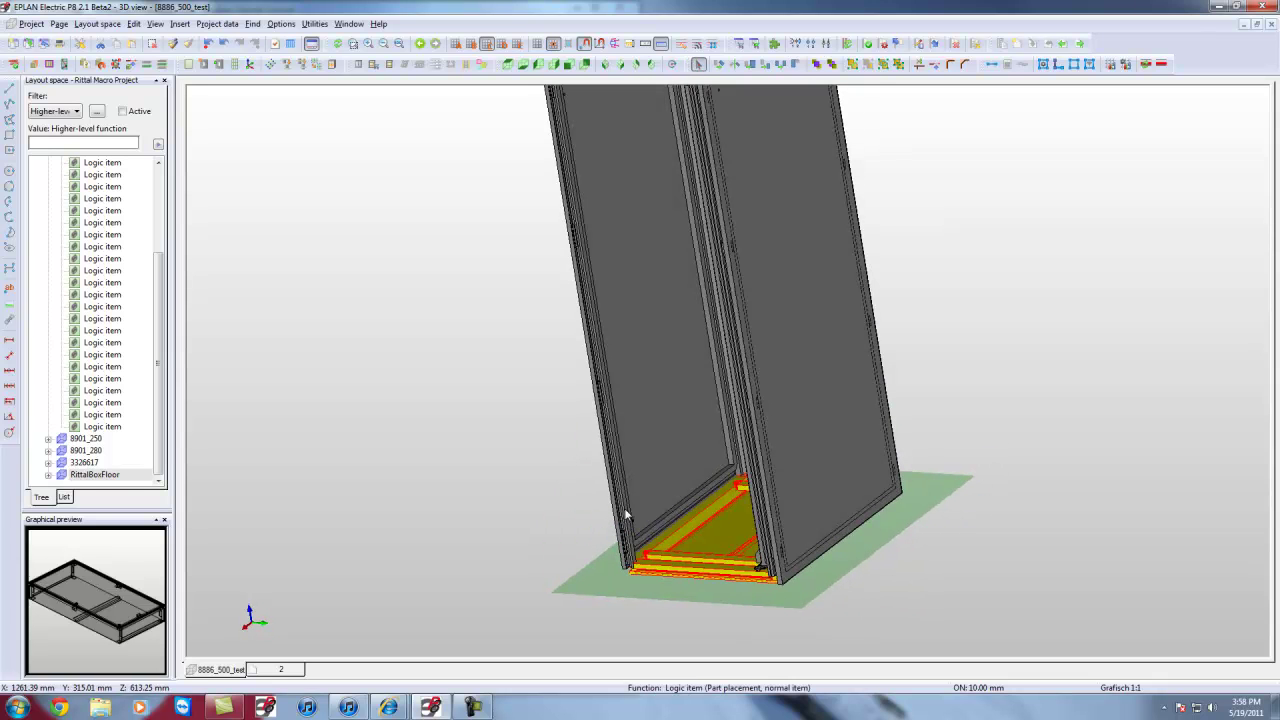
scroll(625, 515, "up", 3)
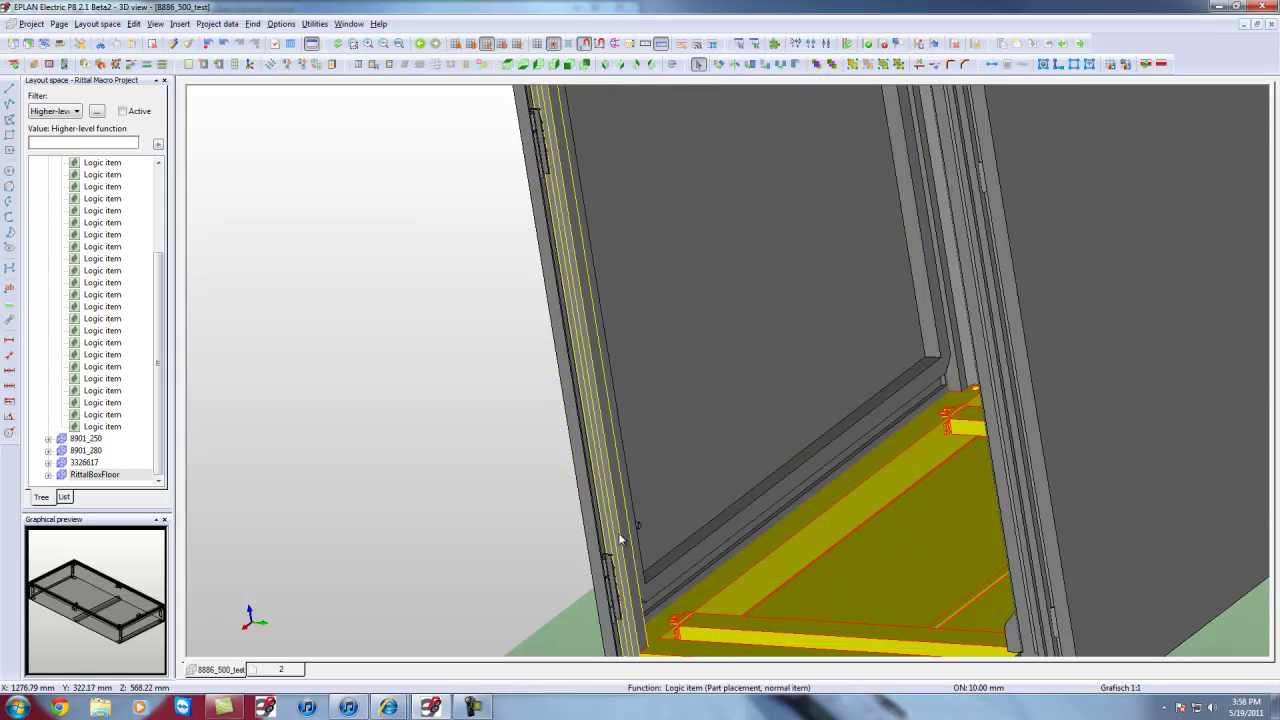
left_click(620, 540)
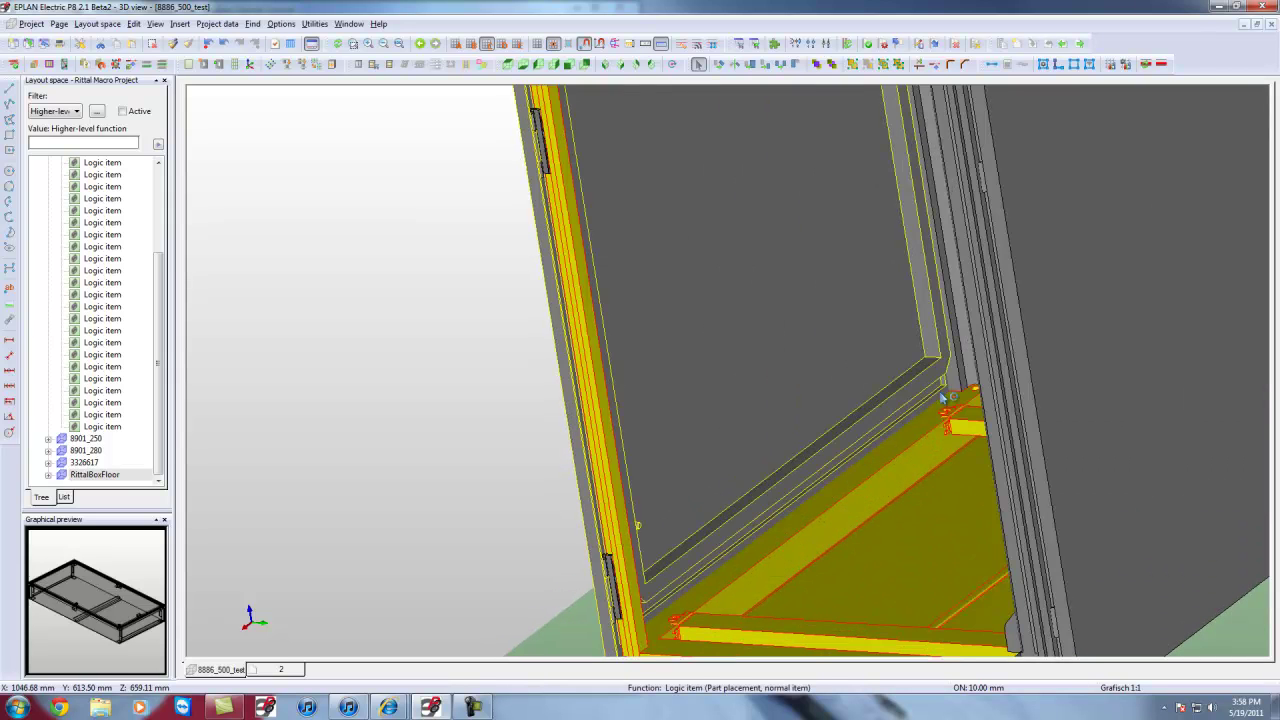
right_click_drag(942, 397, 1032, 389, "ctrl")
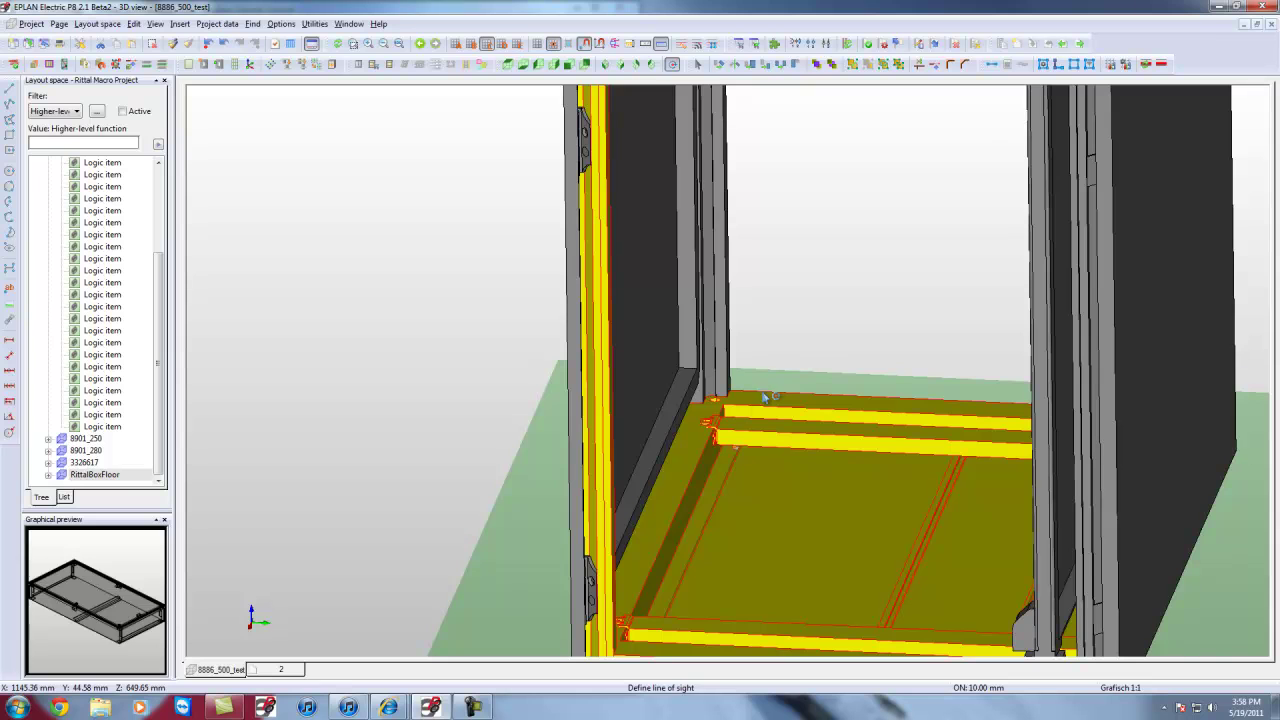
left_click(722, 353)
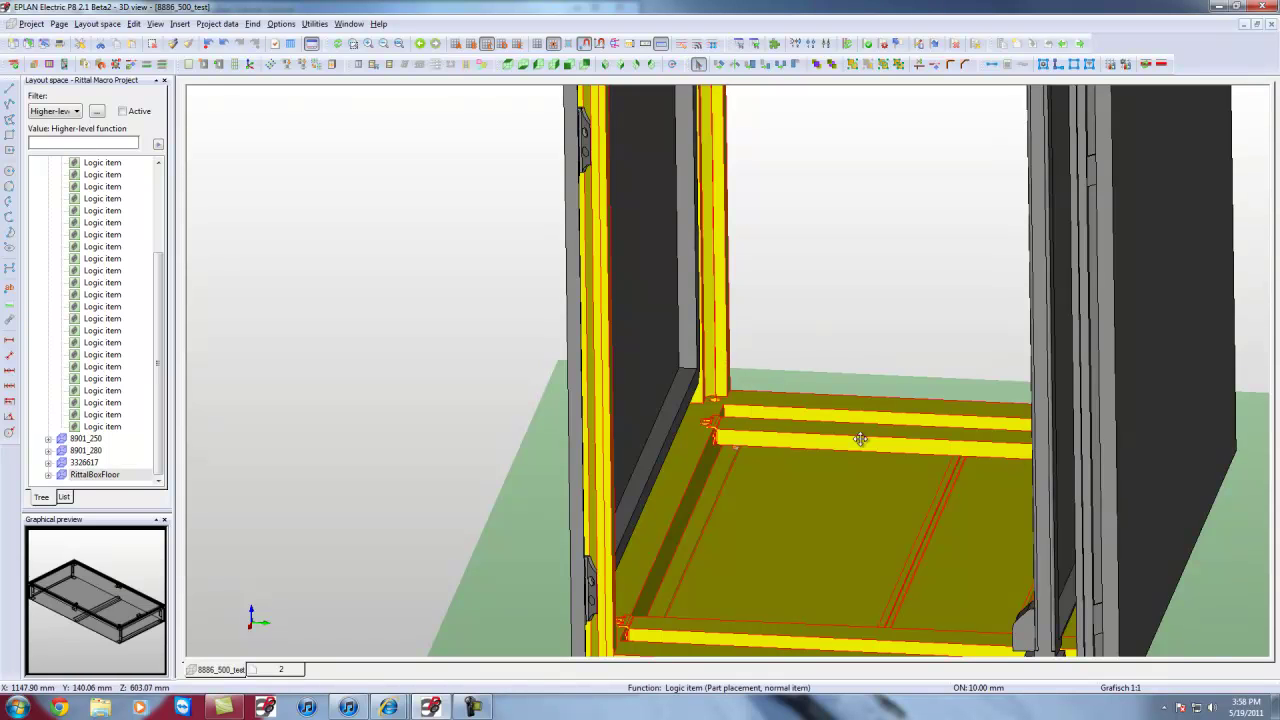
left_click(1108, 534, "ctrl")
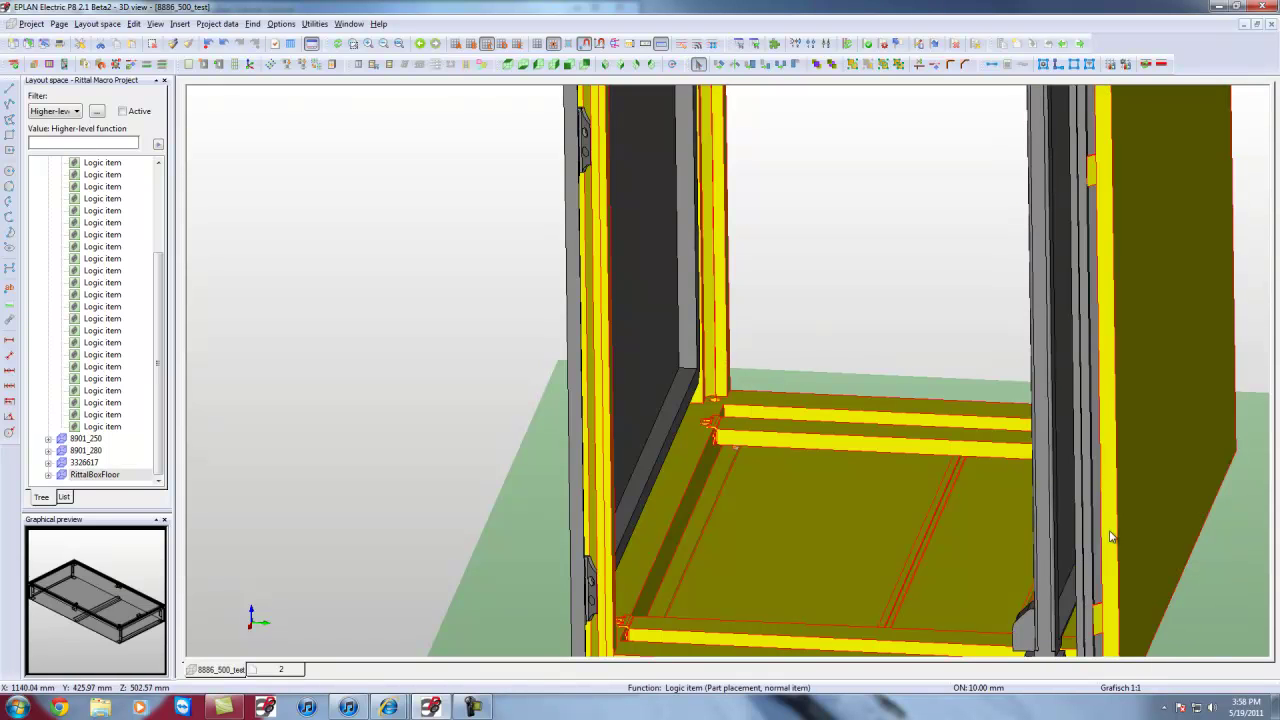
left_click(1086, 502, "ctrl")
Add the roof plate, the roof frame and the remaining vertical corner profile to the selection, leaving the eye bolts out
scroll(1086, 502, "down", 8)
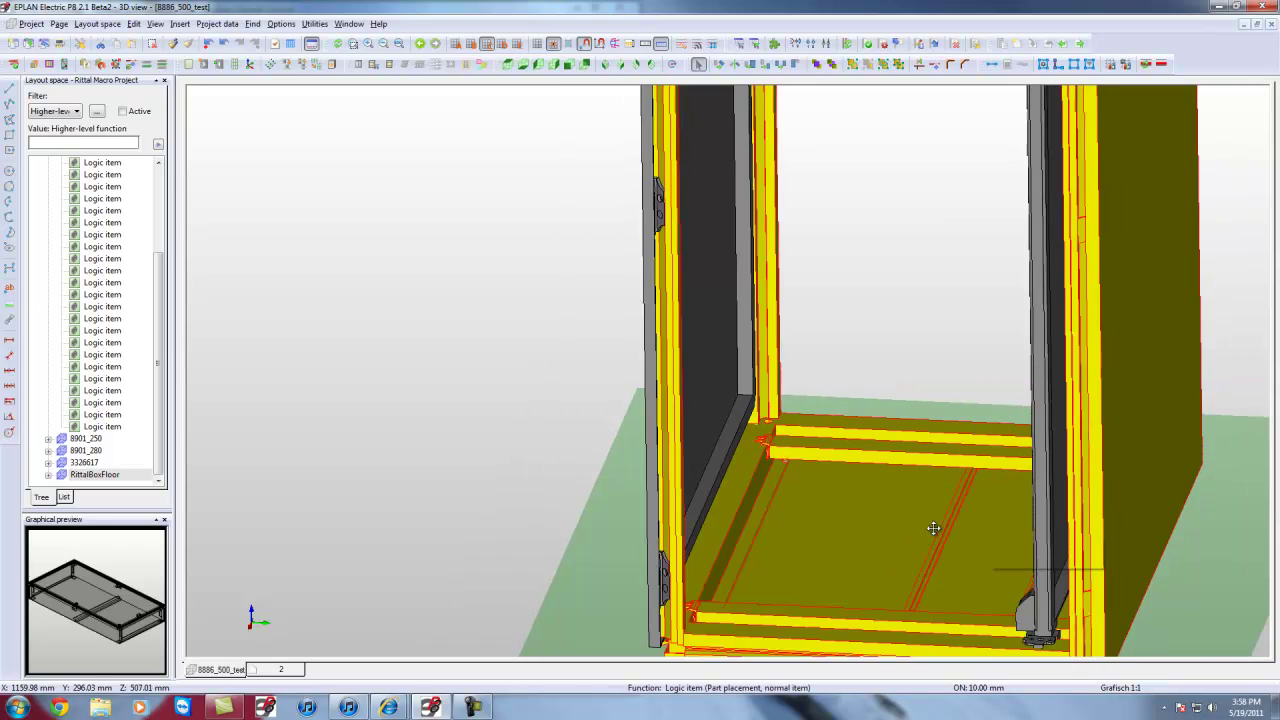
scroll(903, 111, "up", 5)
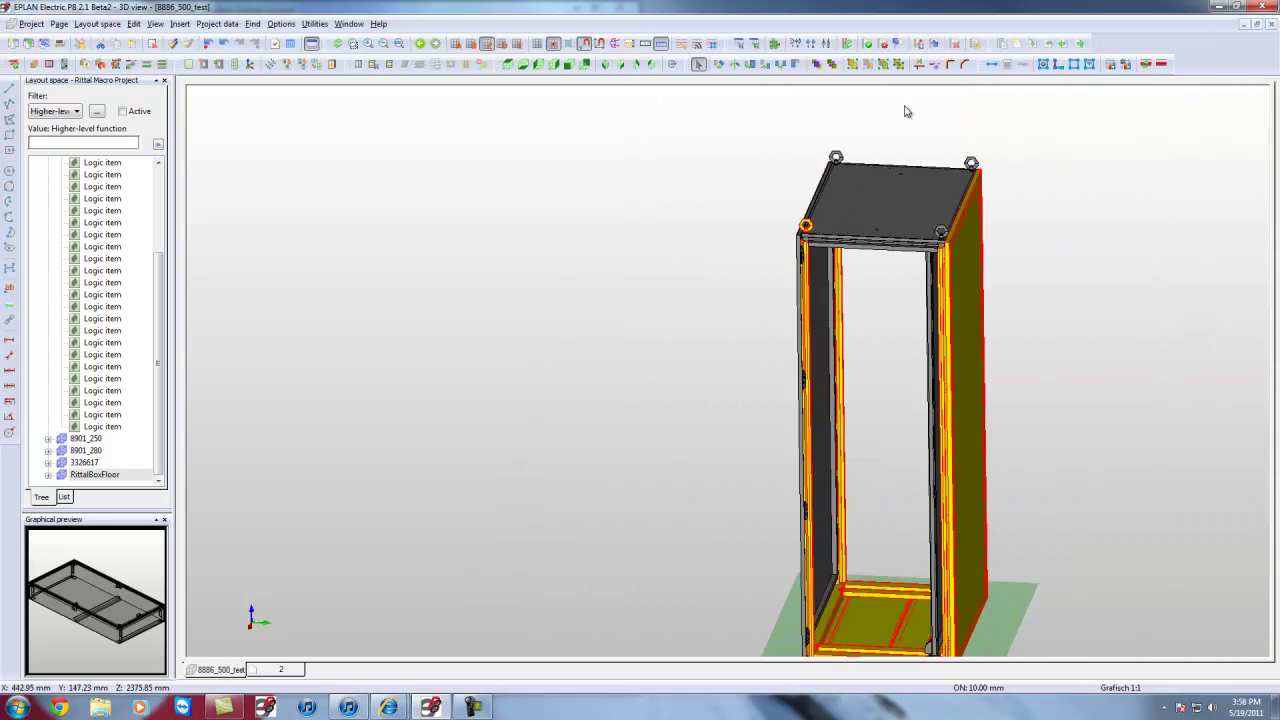
left_click(750, 237)
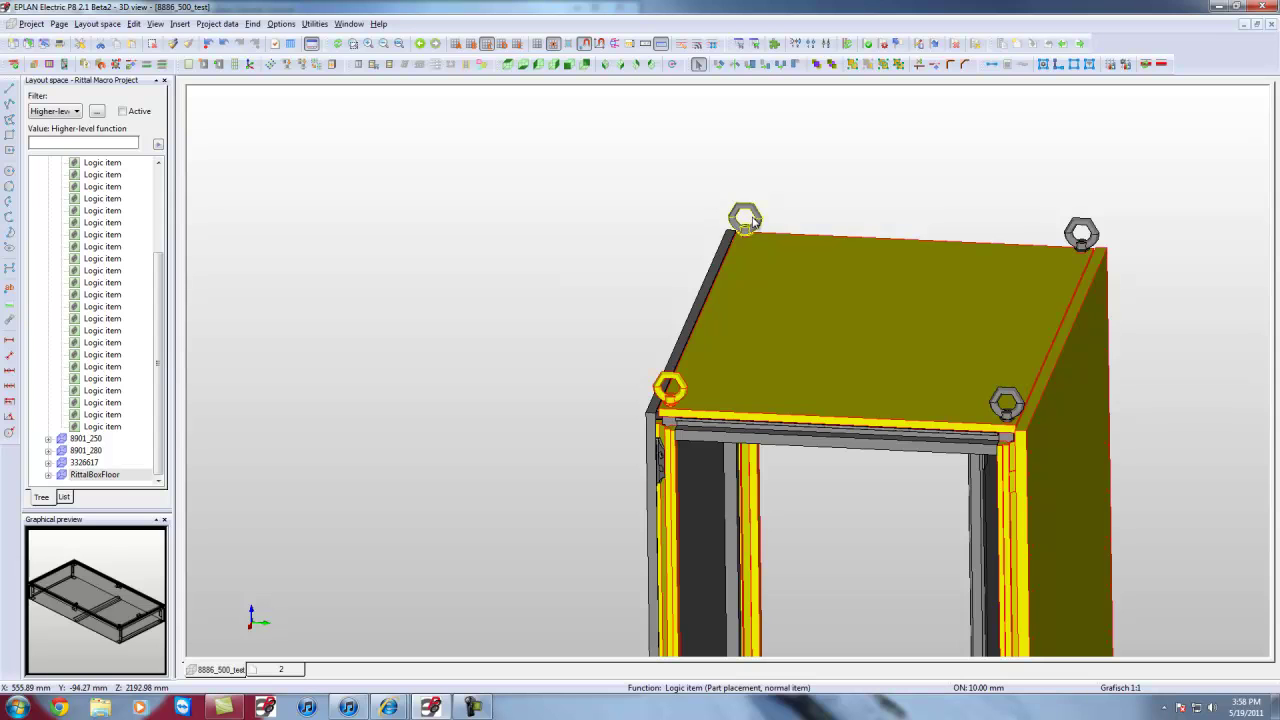
left_click(748, 221)
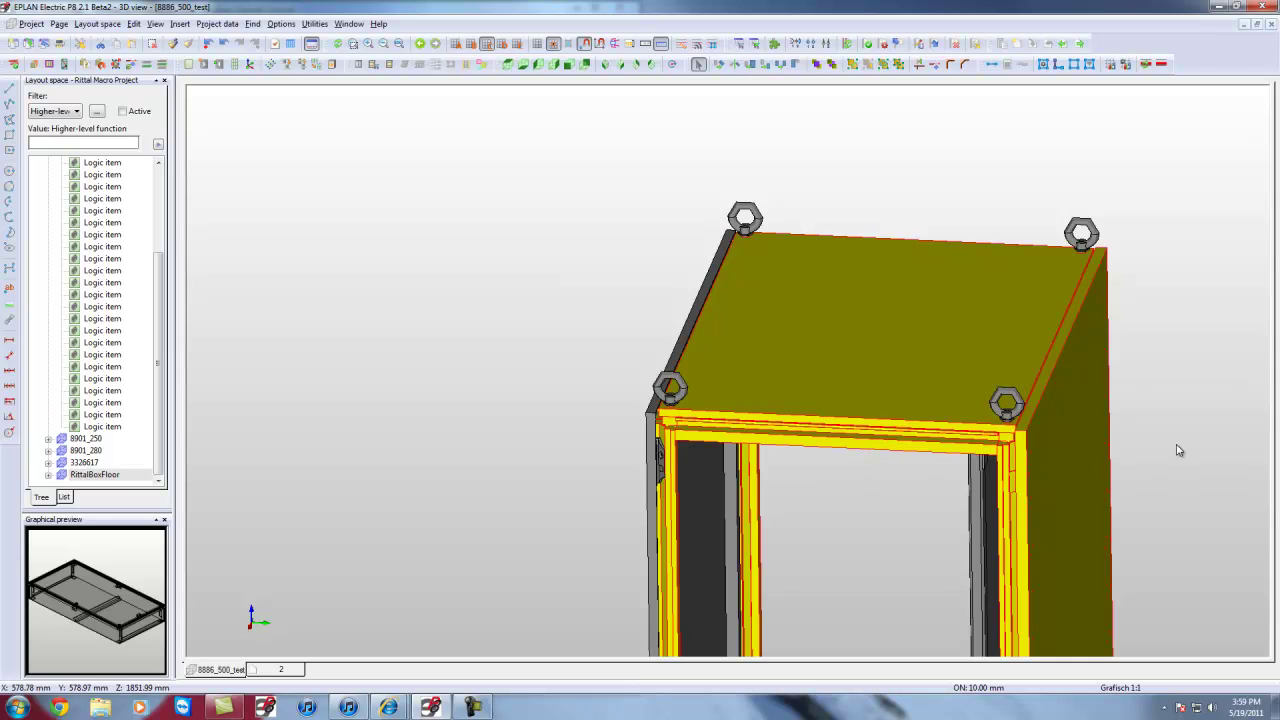
right_click_drag(1212, 454, 1049, 530, "ctrl")
left_click_drag(1052, 533, 916, 535)
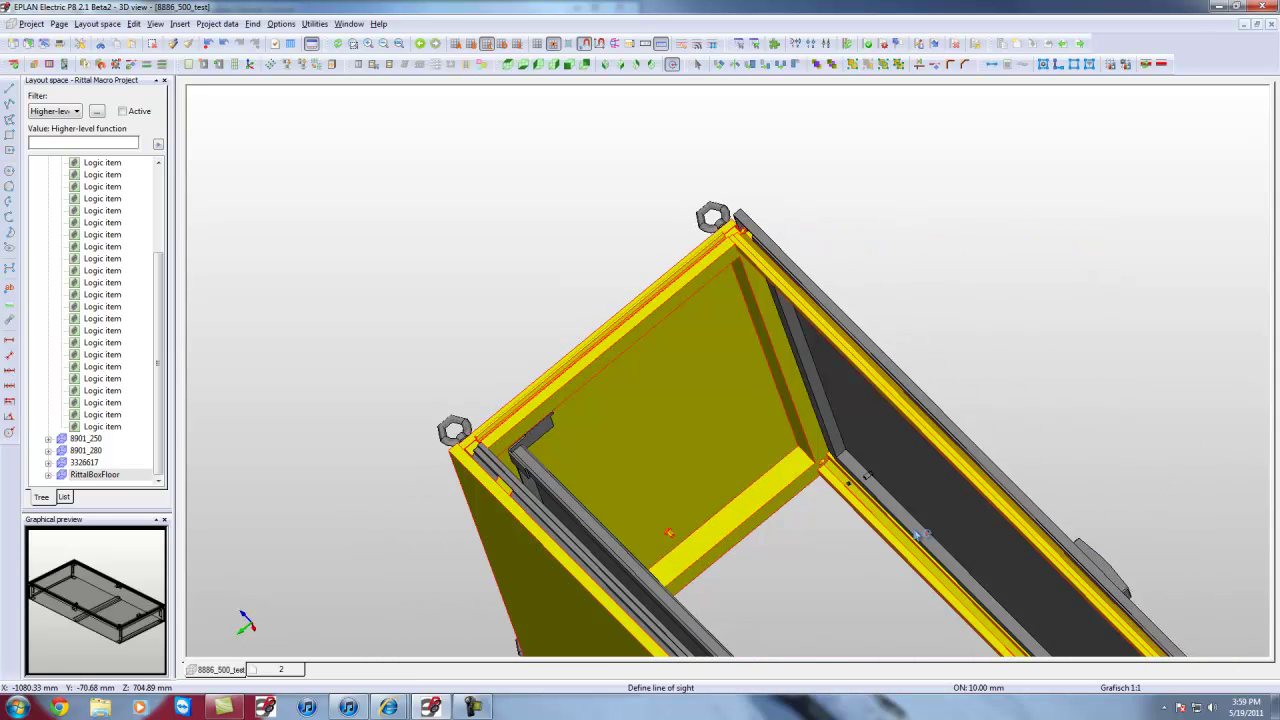
left_click(553, 517, "ctrl")
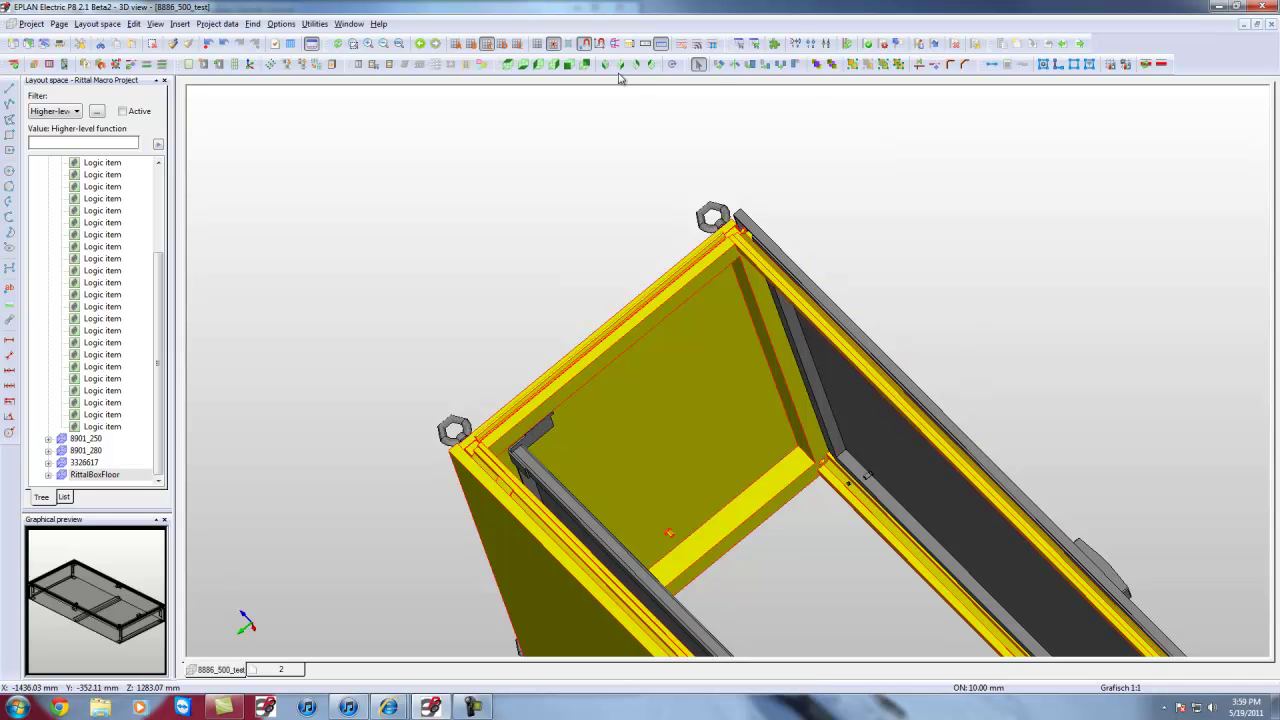
Unite the selected frame, floor, roof and rear panel parts, placing the handle near the middle of the cabinet's underside
right_click_drag(990, 274, 966, 352, "ctrl")
left_click_drag(968, 357, 733, 311)
scroll(733, 311, "down", 3)
scroll(834, 440, "up", 2)
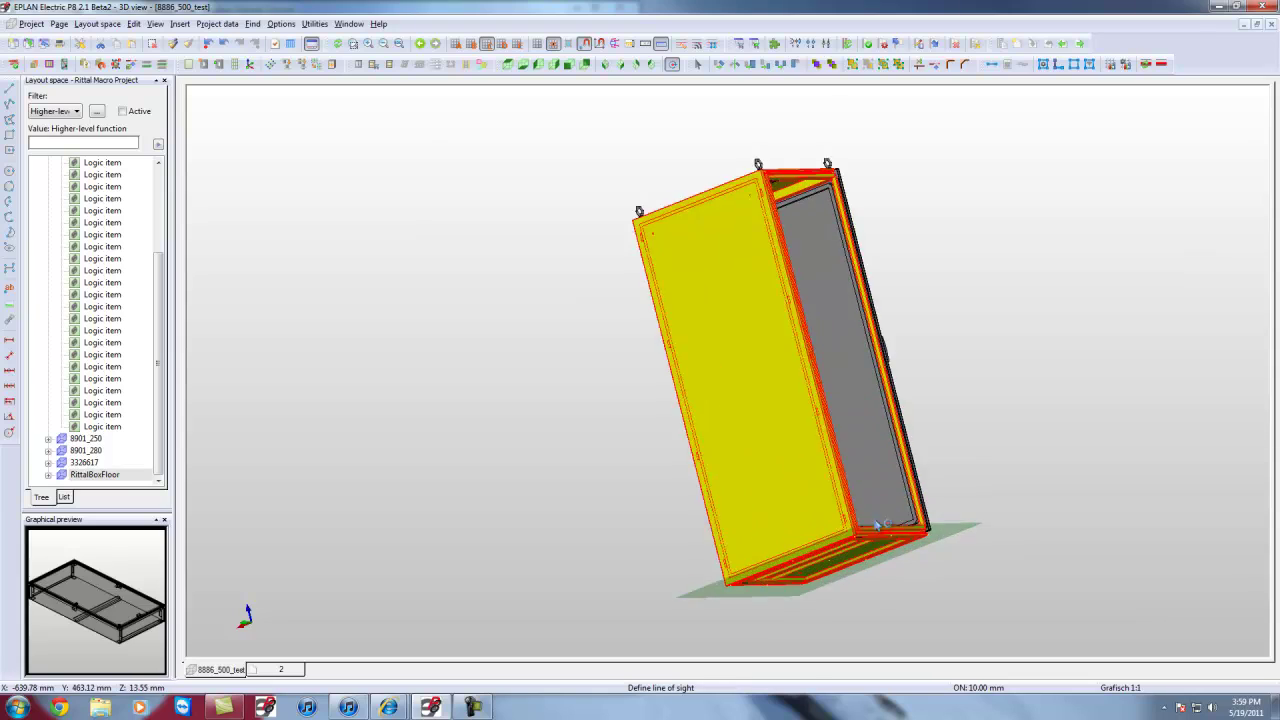
scroll(883, 542, "up", 2)
left_click_drag(1071, 432, 864, 586)
scroll(1040, 369, "down", 2)
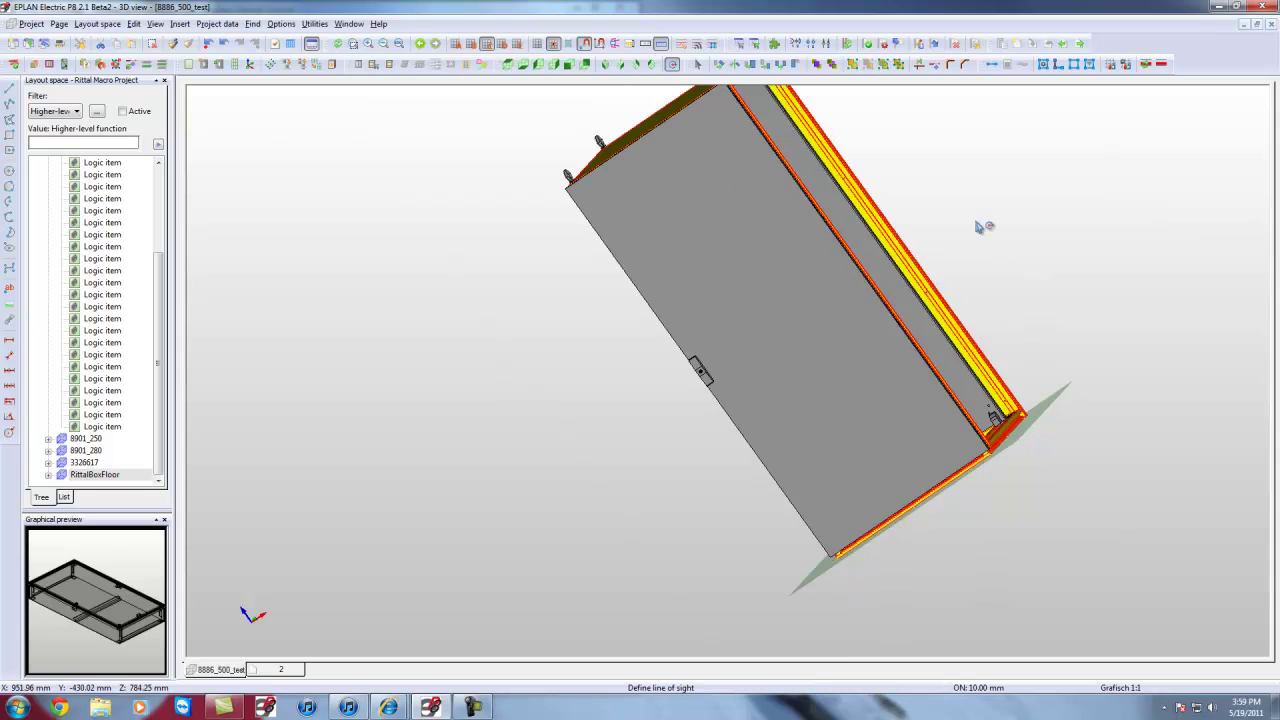
left_click(132, 25)
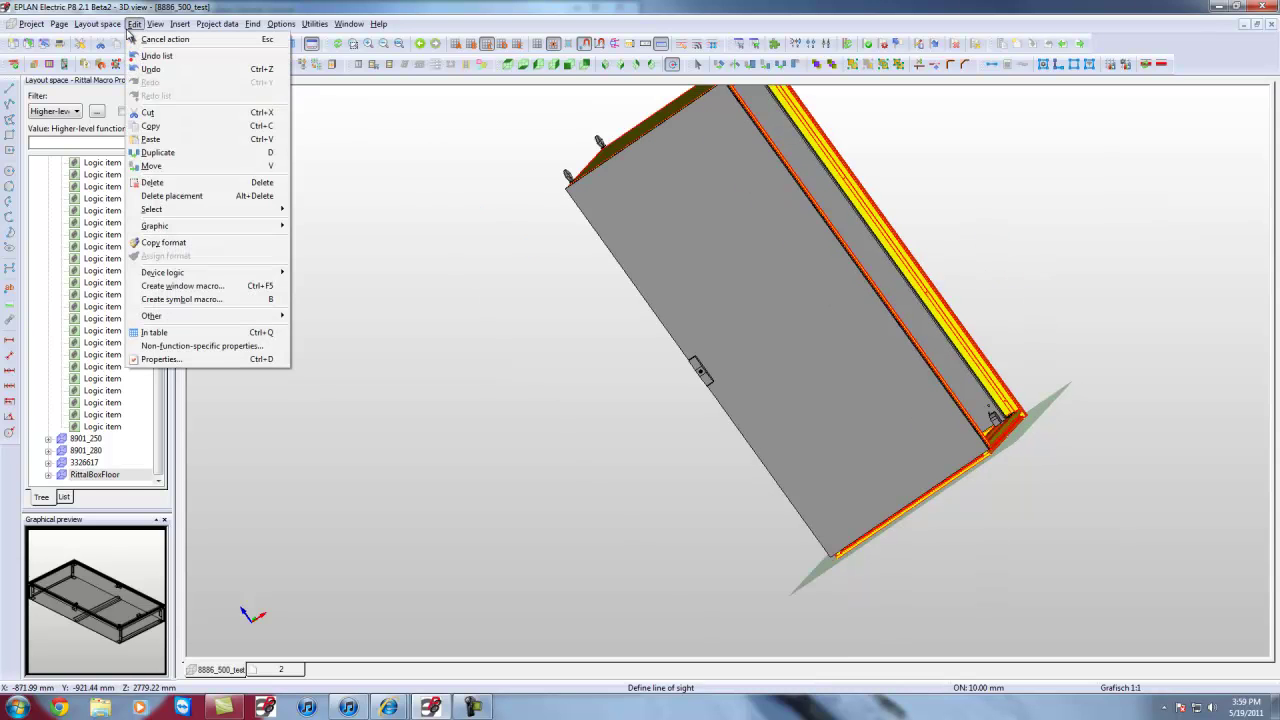
mouse_move(167, 317)
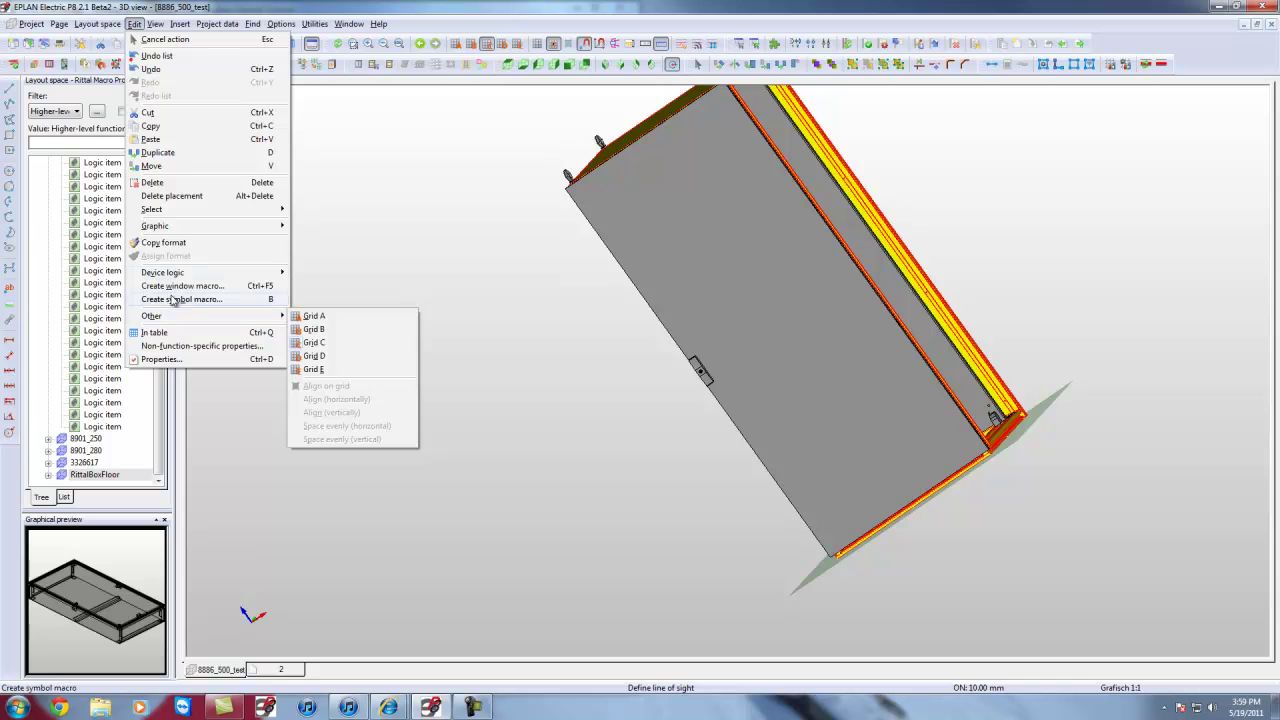
mouse_move(172, 232)
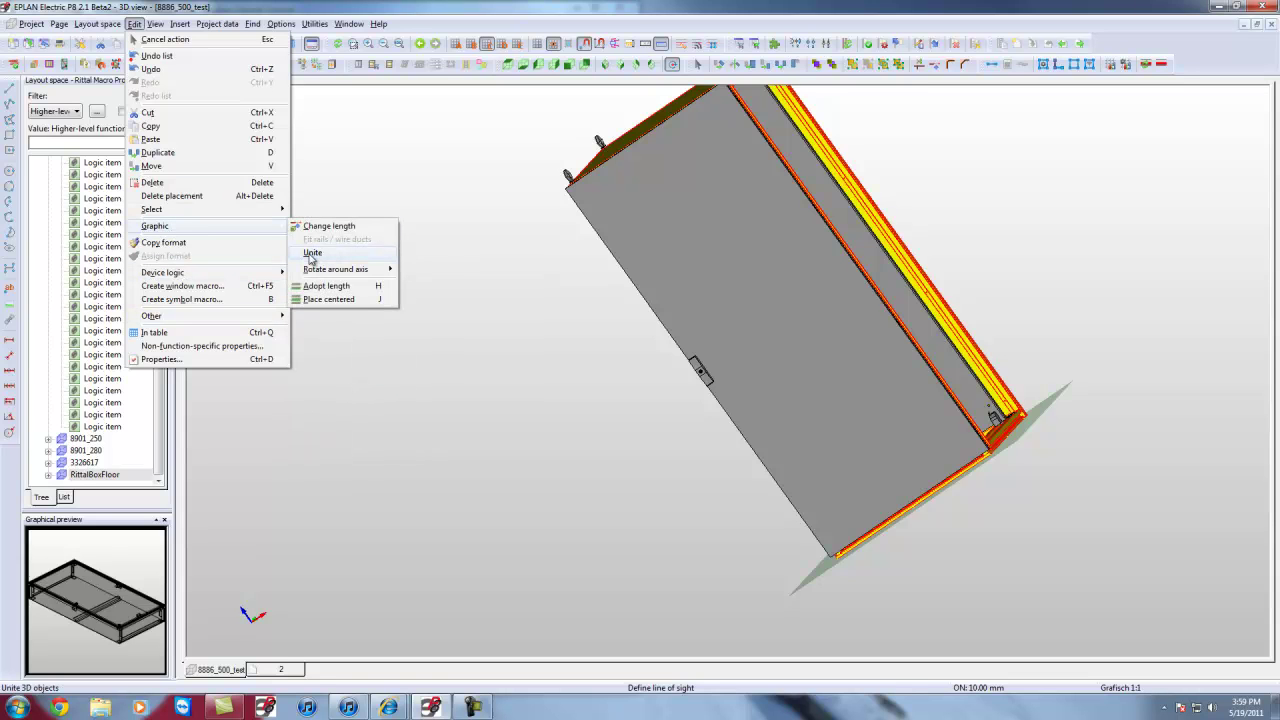
left_click(311, 254)
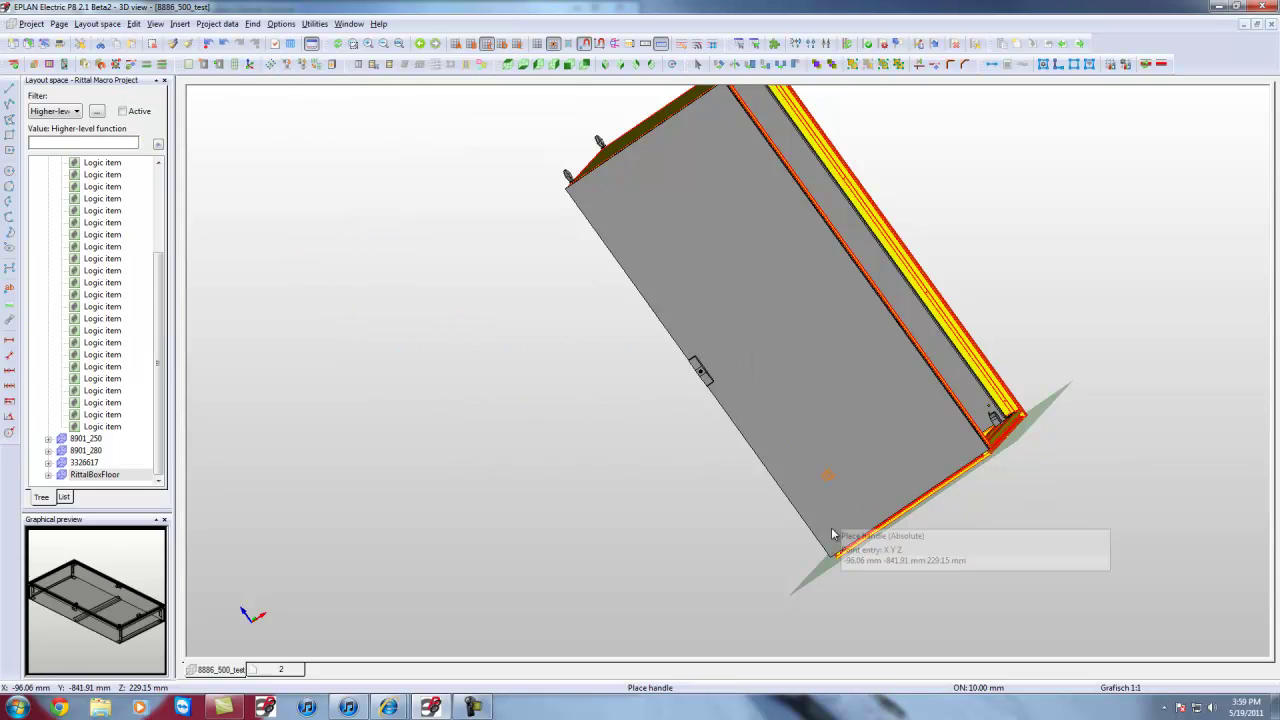
scroll(832, 515, "down", 2)
right_click_drag(906, 591, 860, 517, "ctrl")
scroll(873, 497, "up", 2)
left_click(875, 497)
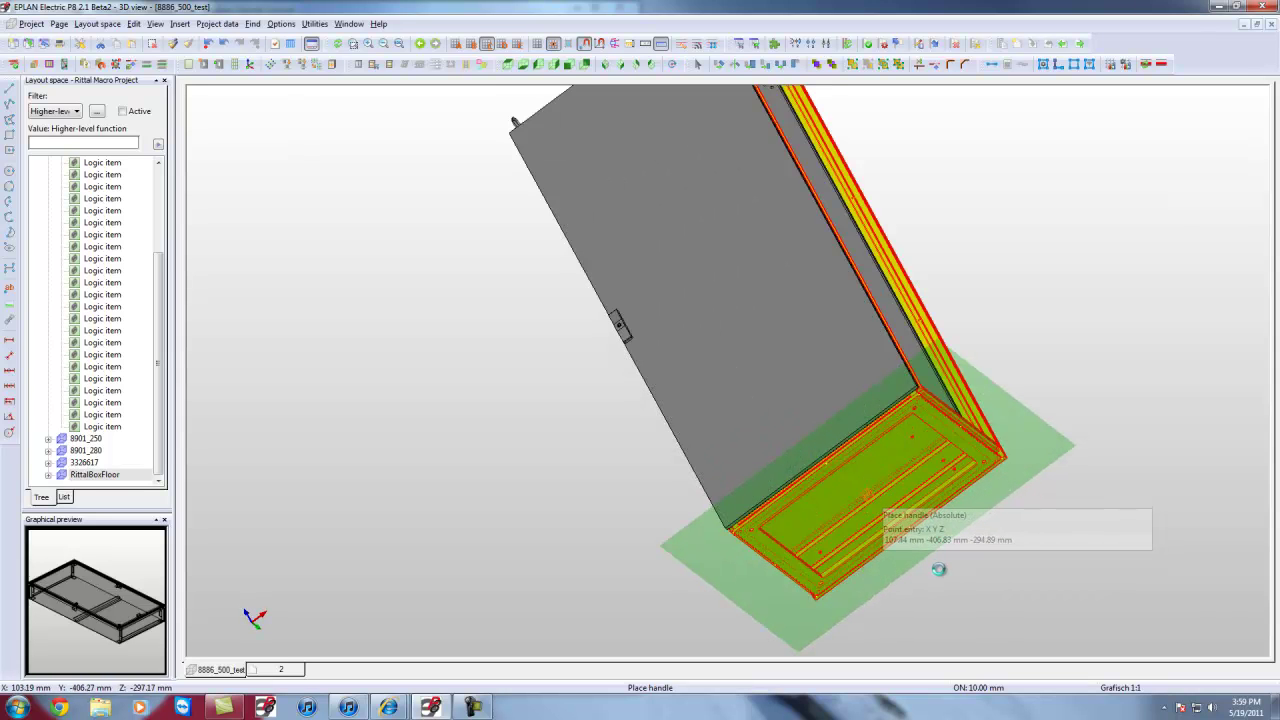
Set the placement area to the underside of the cabinet's base
scroll(729, 529, "down", 2)
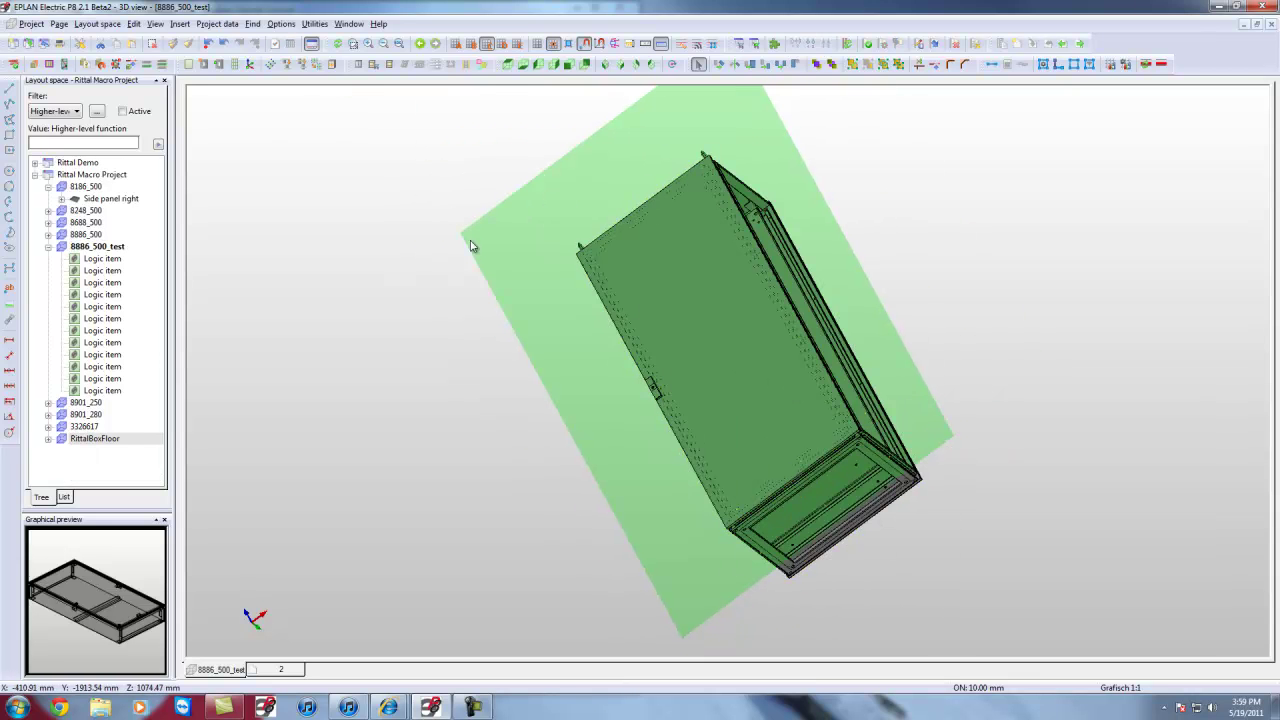
left_click(270, 64)
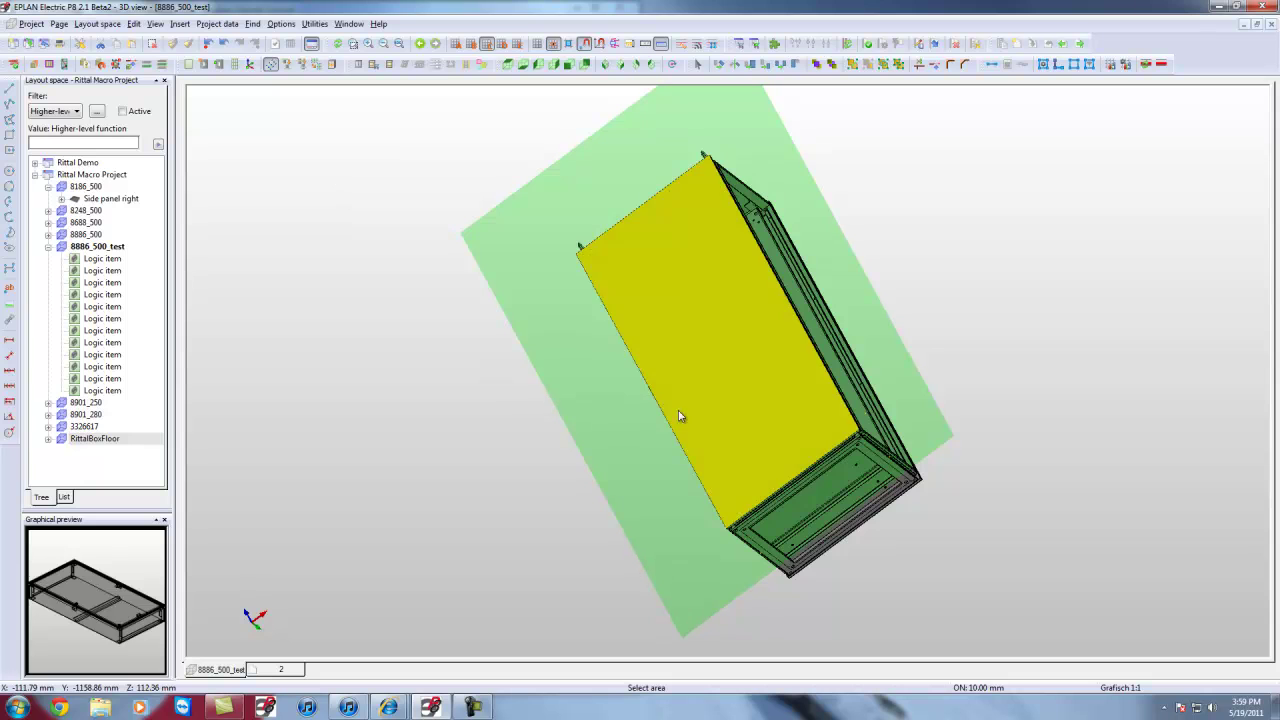
left_click(906, 483)
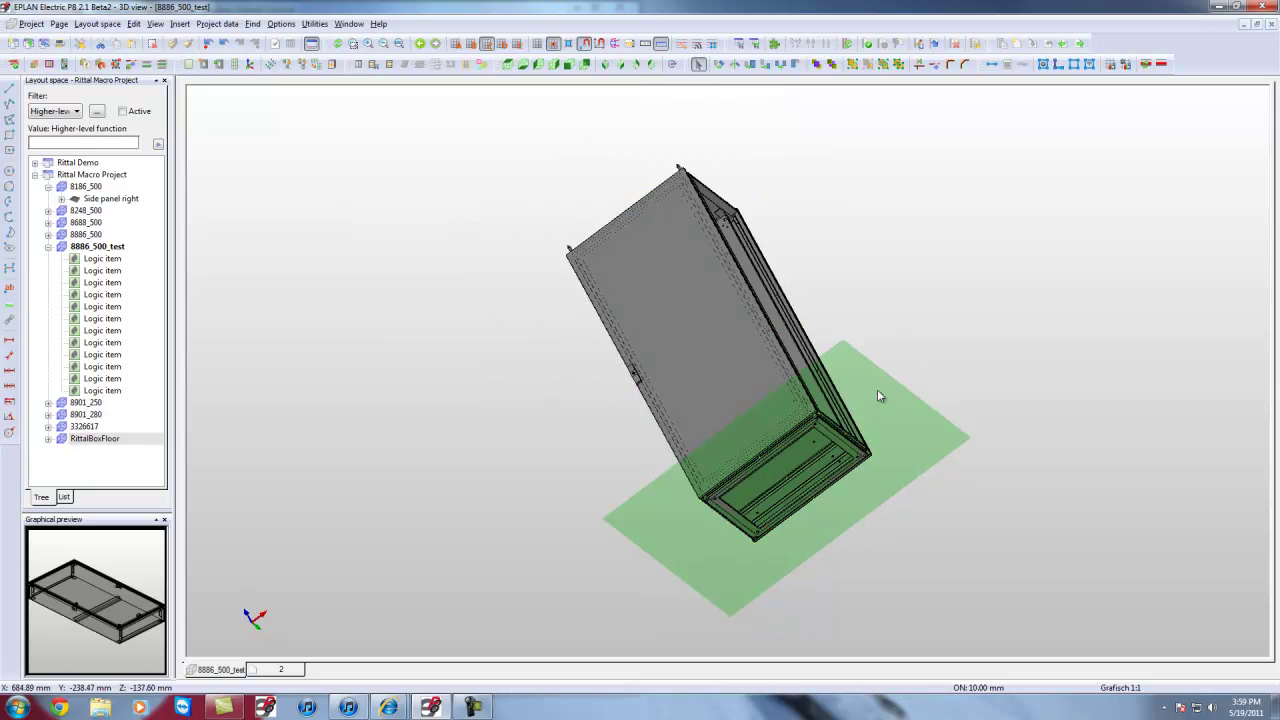
Examine the logic items listed under 8886_500_test to identify which cabinet part each one represents
right_click_drag(909, 342, 866, 459, "ctrl")
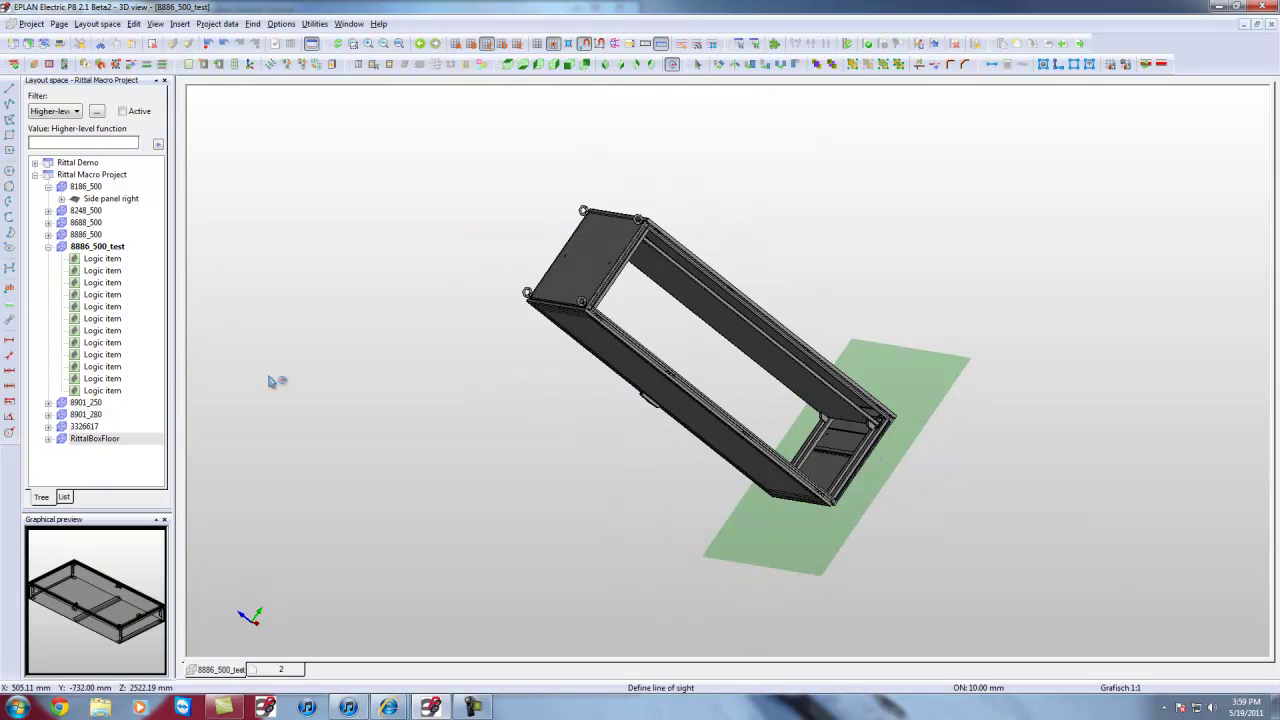
key("Escape")
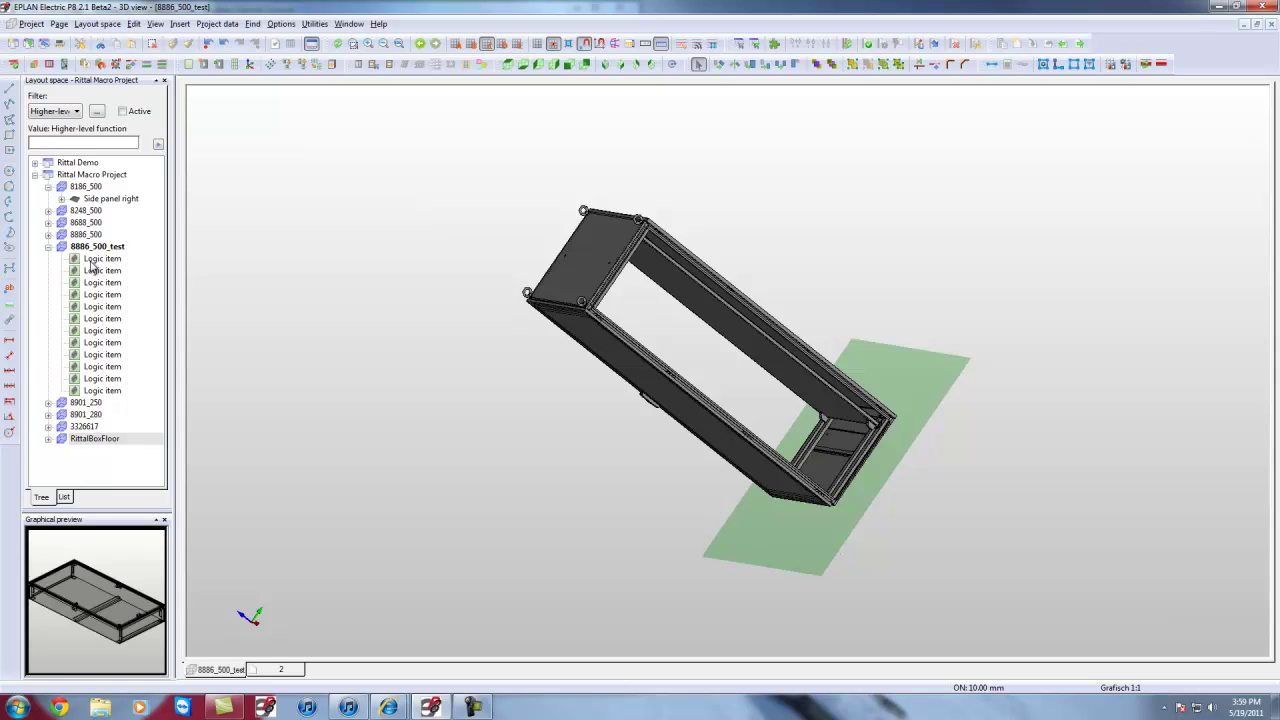
left_click(79, 247)
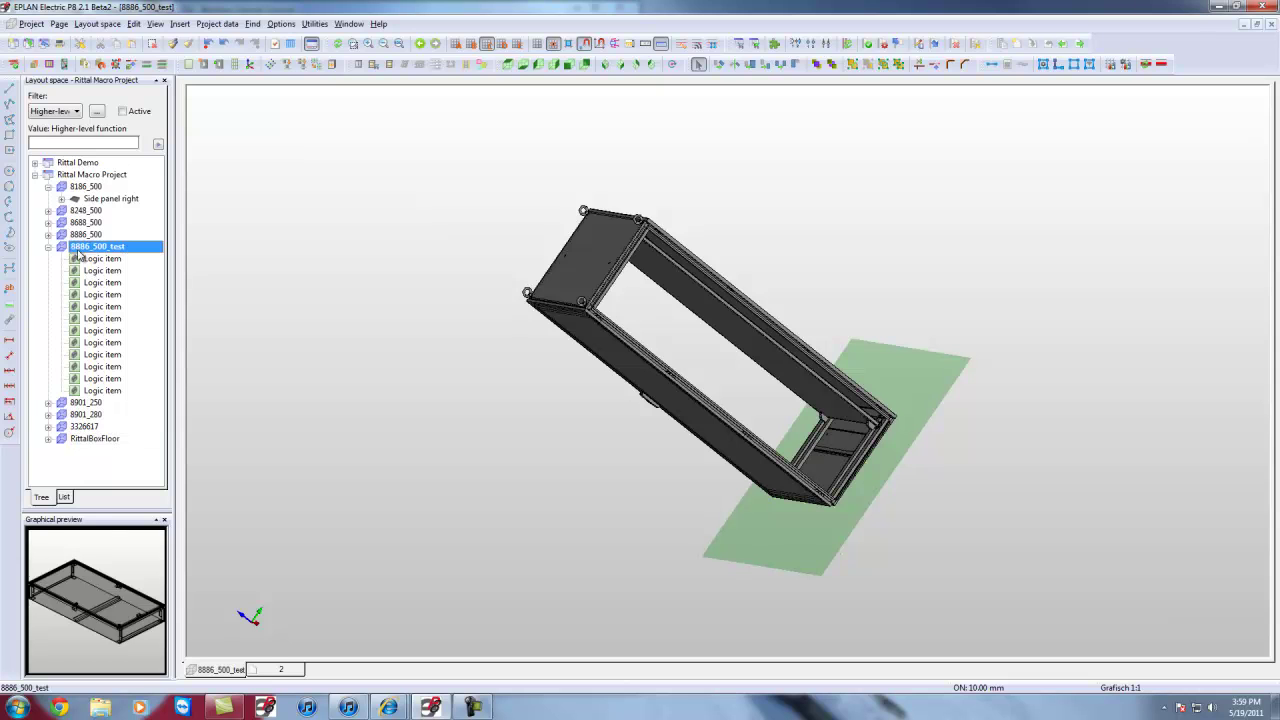
left_click(101, 259)
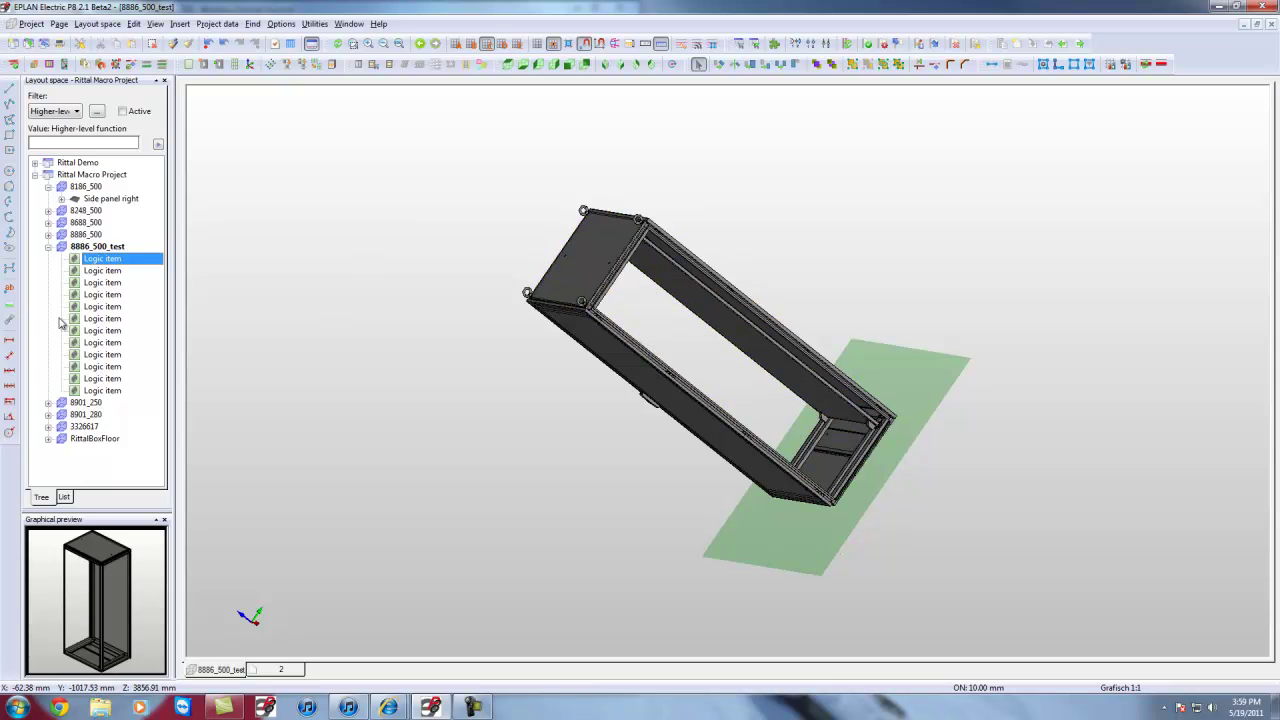
left_click(103, 271)
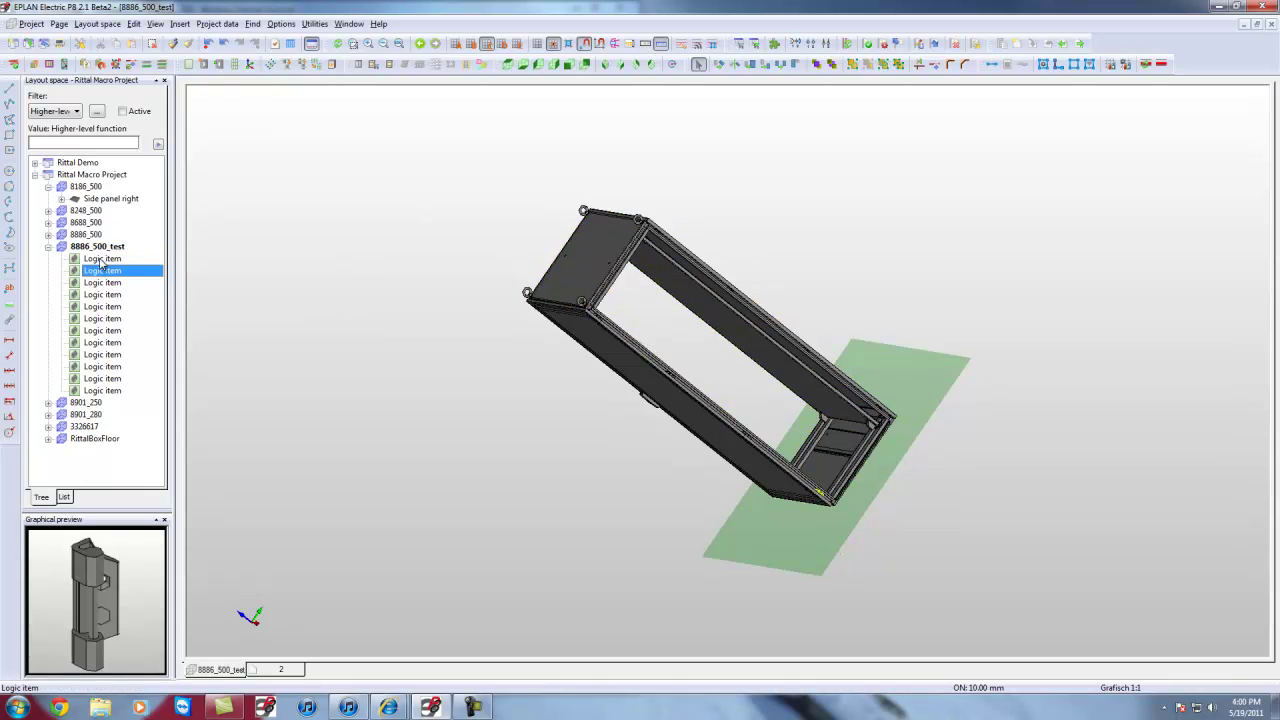
left_click(101, 259)
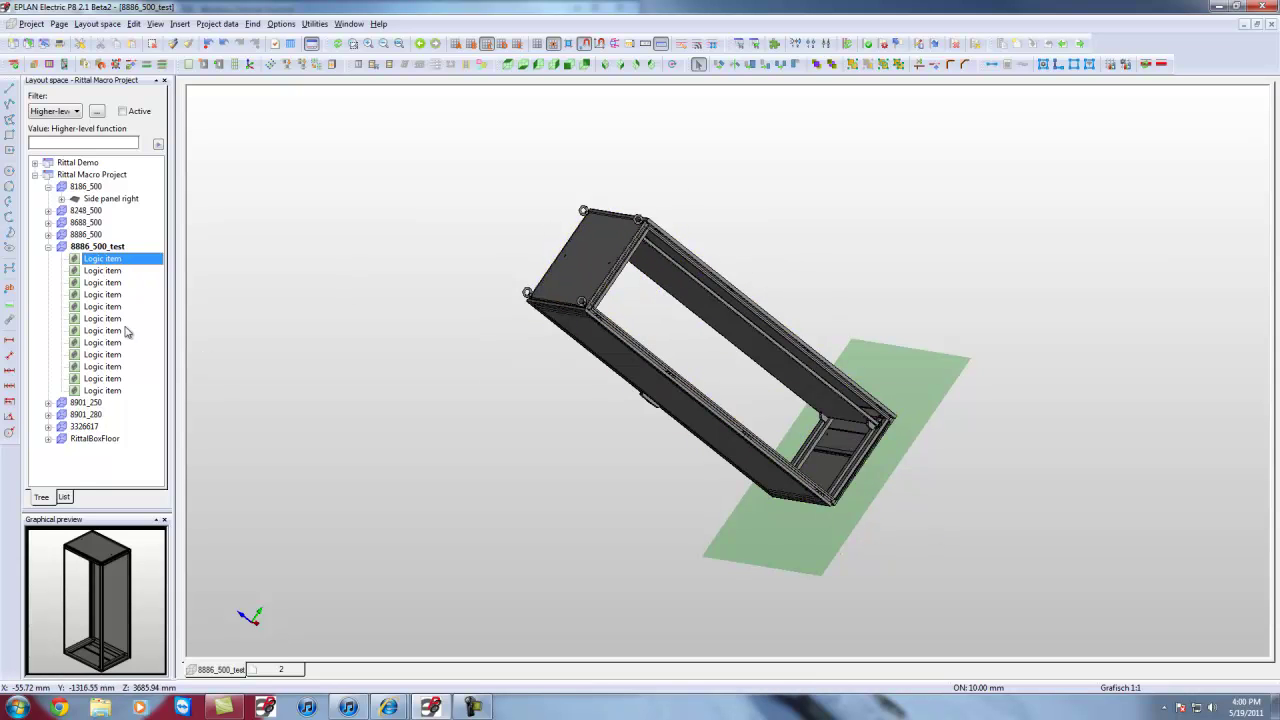
left_click(104, 271)
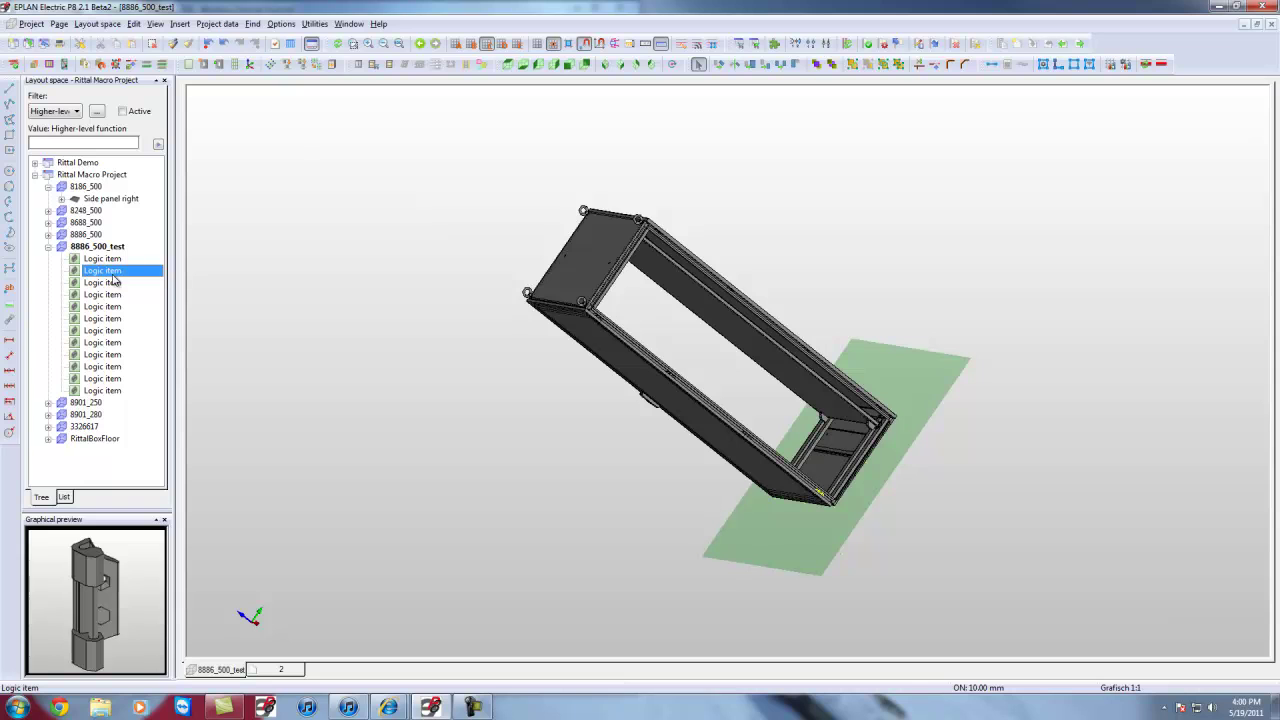
left_click(108, 283)
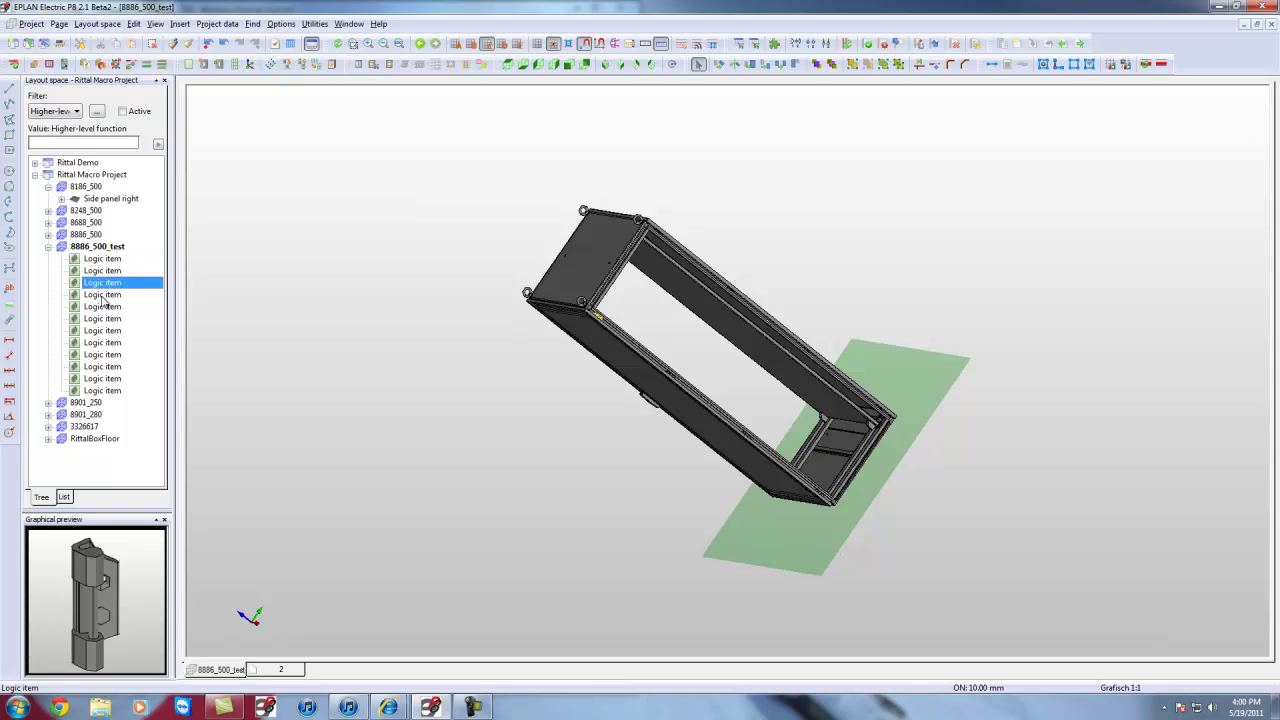
left_click(104, 295)
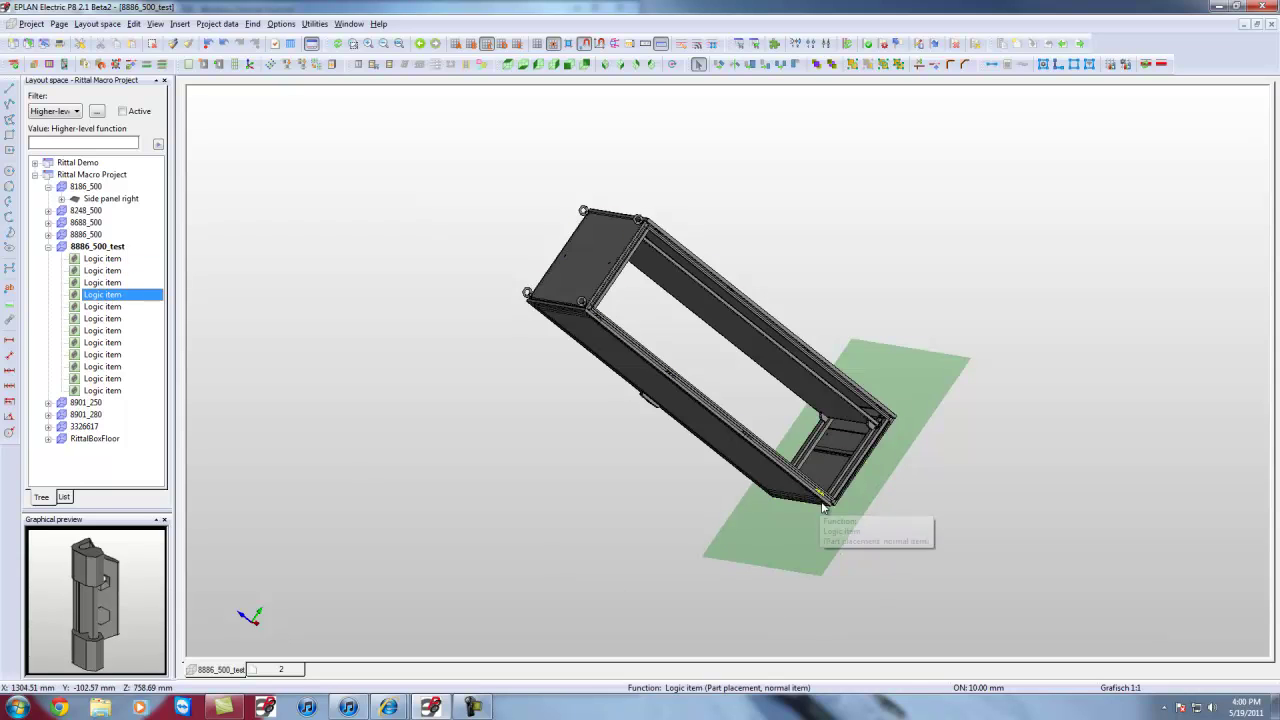
Unite the four door hinges along the cabinet's vertical edge, placing the handle on the uppermost hinge near the roof
left_click(862, 525)
scroll(835, 510, "up", 3)
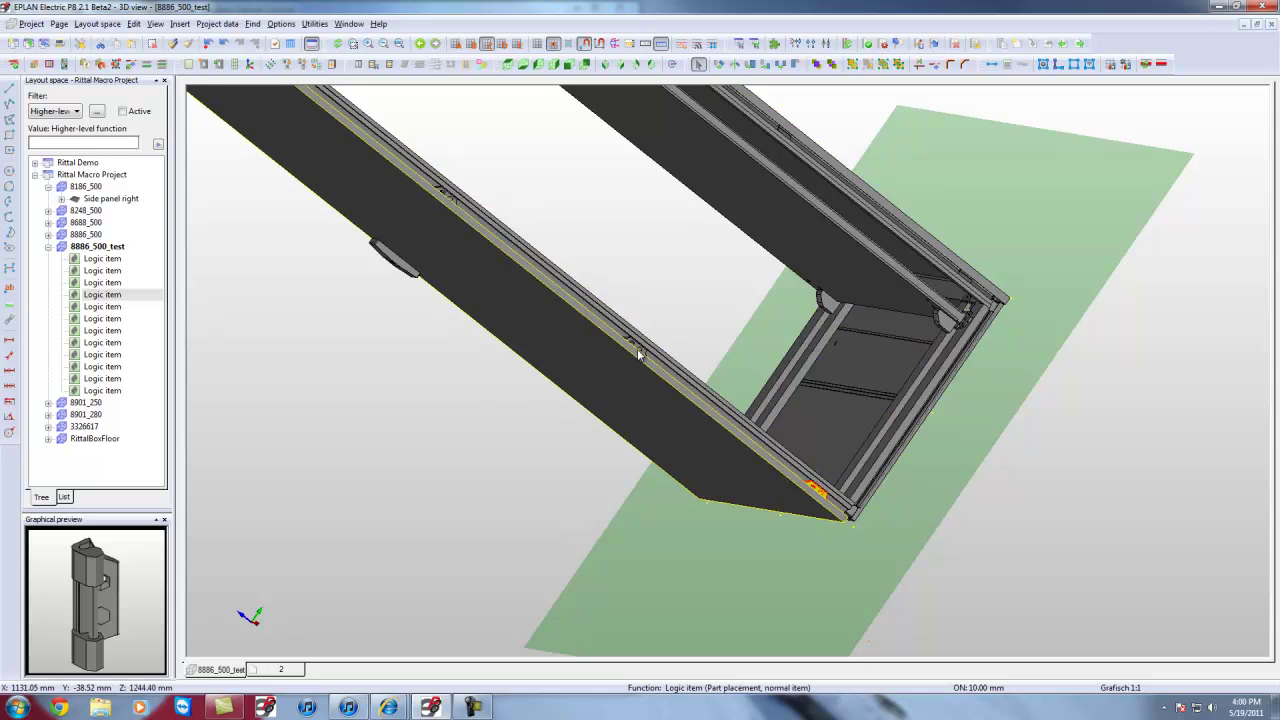
scroll(773, 442, "down", 3)
scroll(724, 427, "up", 5)
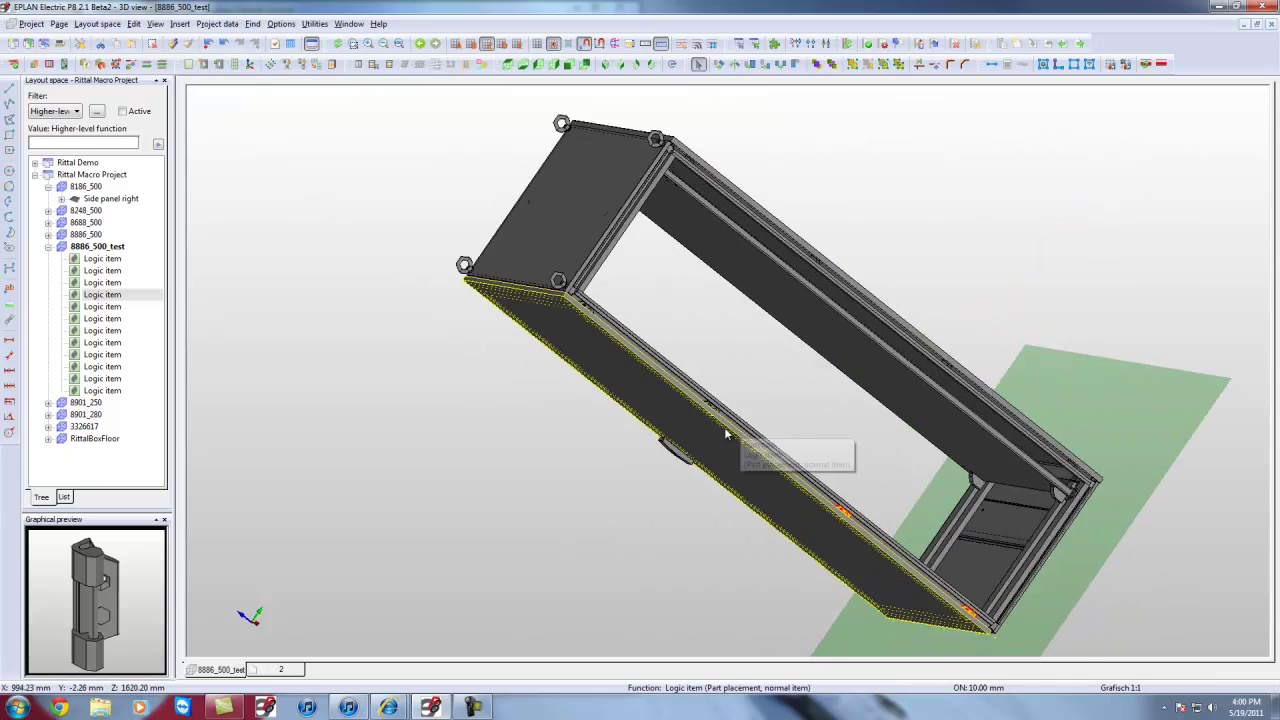
scroll(720, 405, "down", 2)
scroll(720, 402, "up", 2)
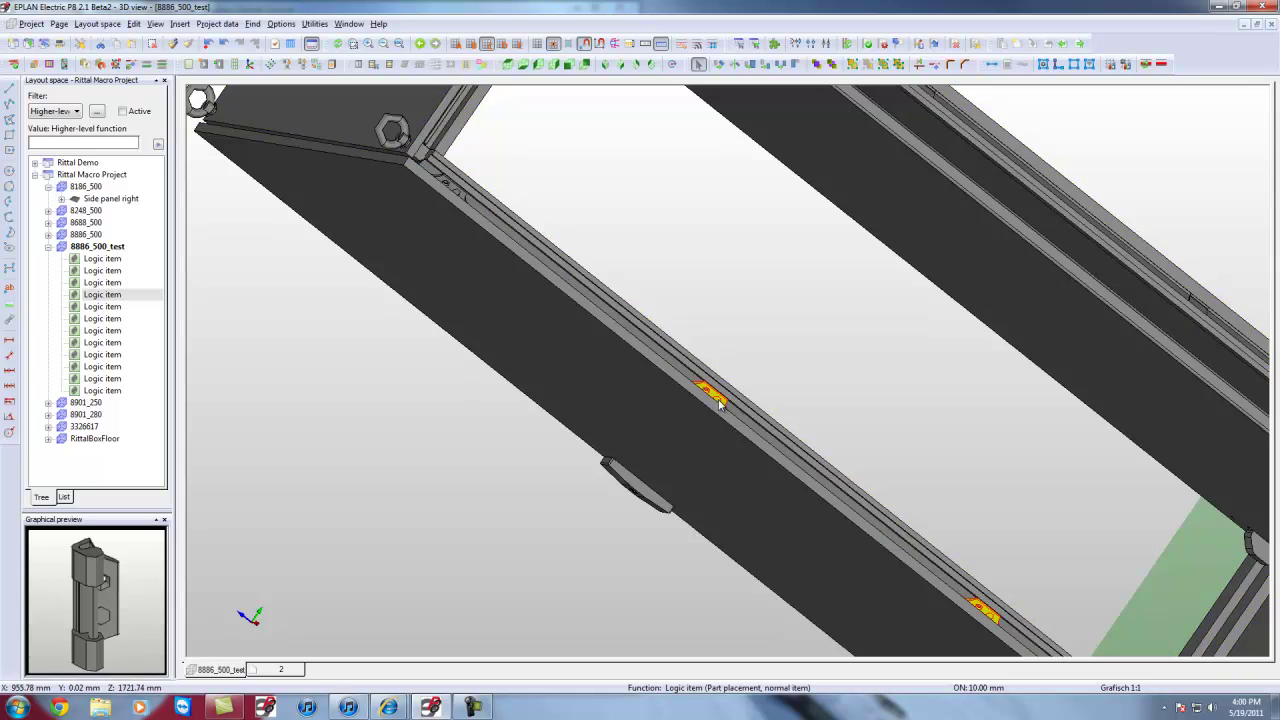
left_click(456, 239)
left_click(463, 212, "ctrl")
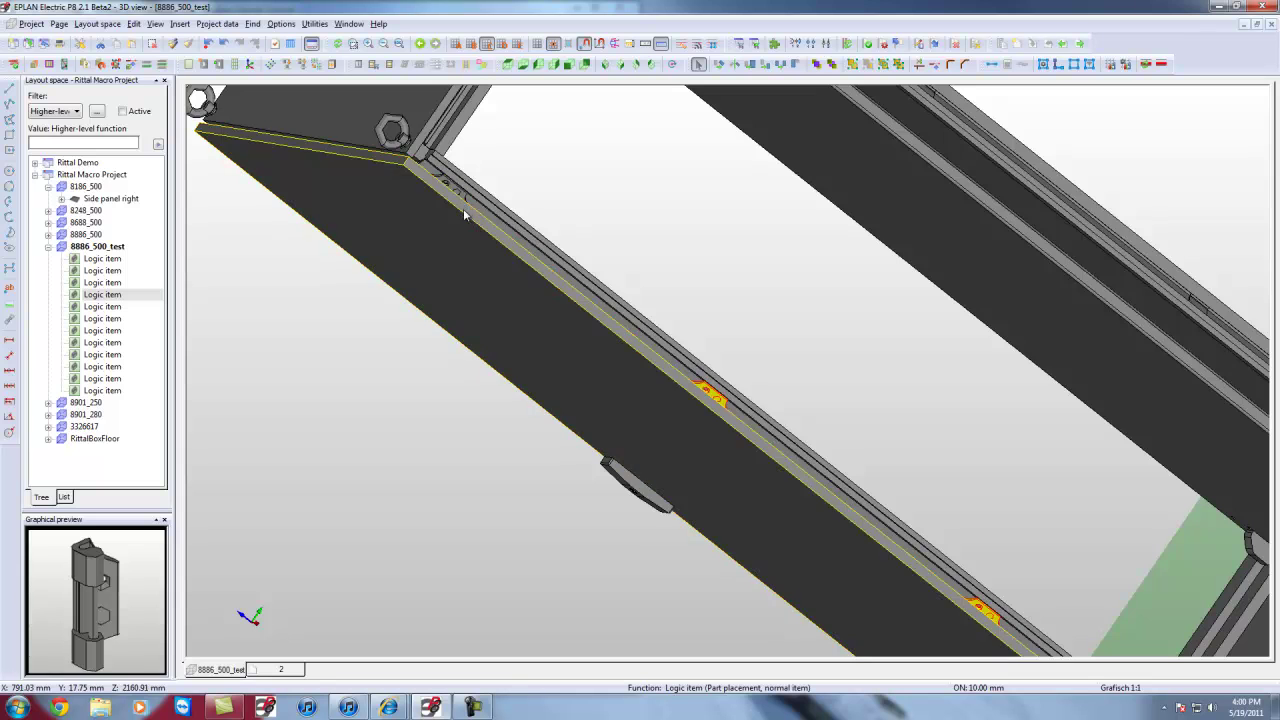
scroll(461, 194, "up", 4)
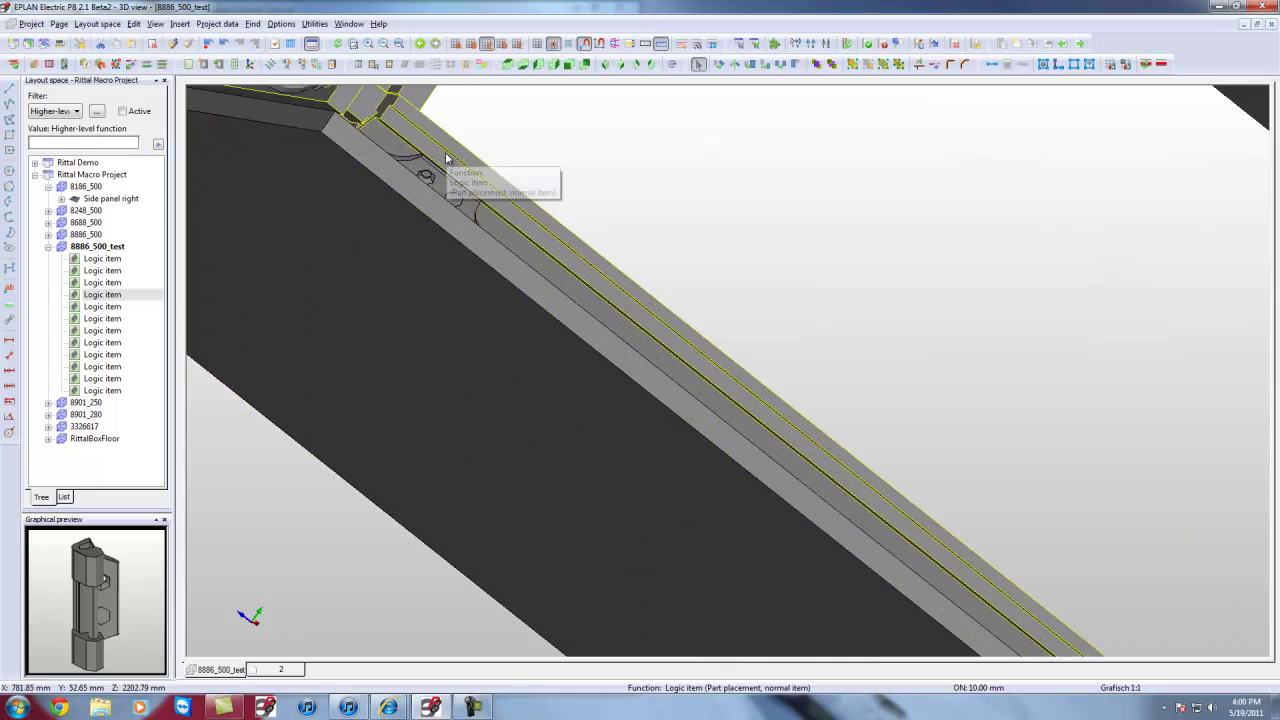
scroll(463, 216, "down", 5)
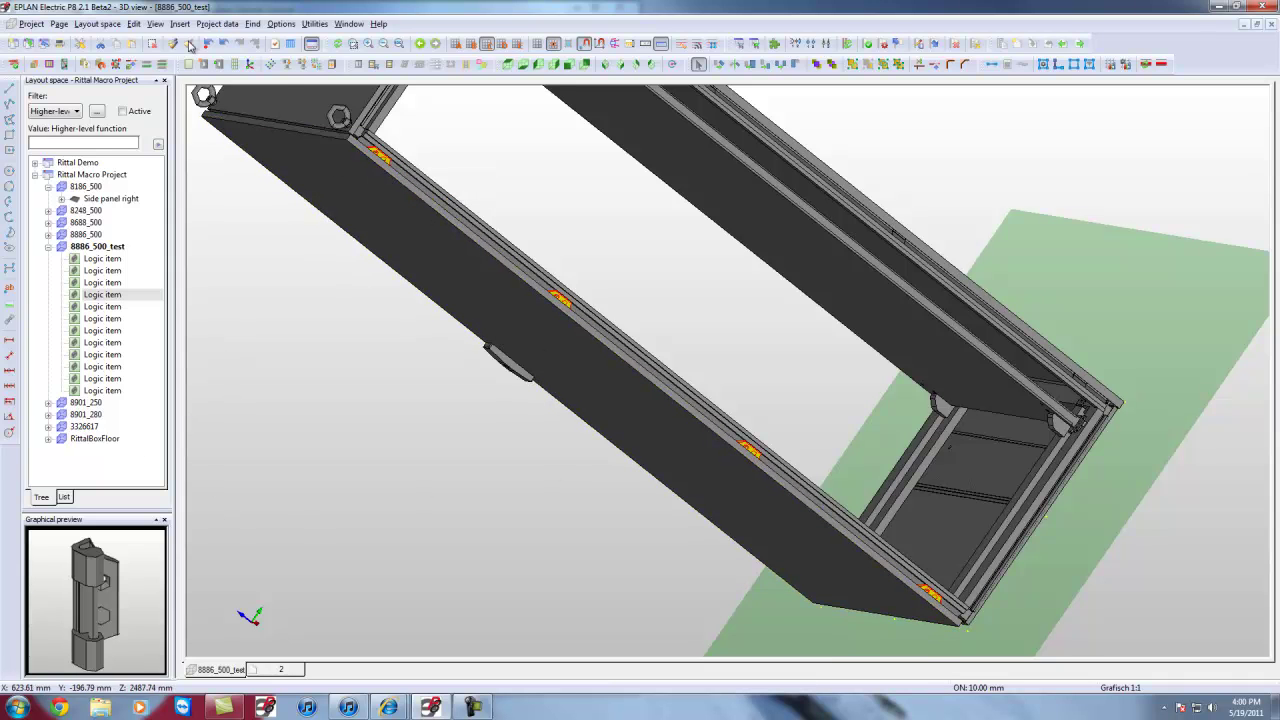
left_click(140, 26)
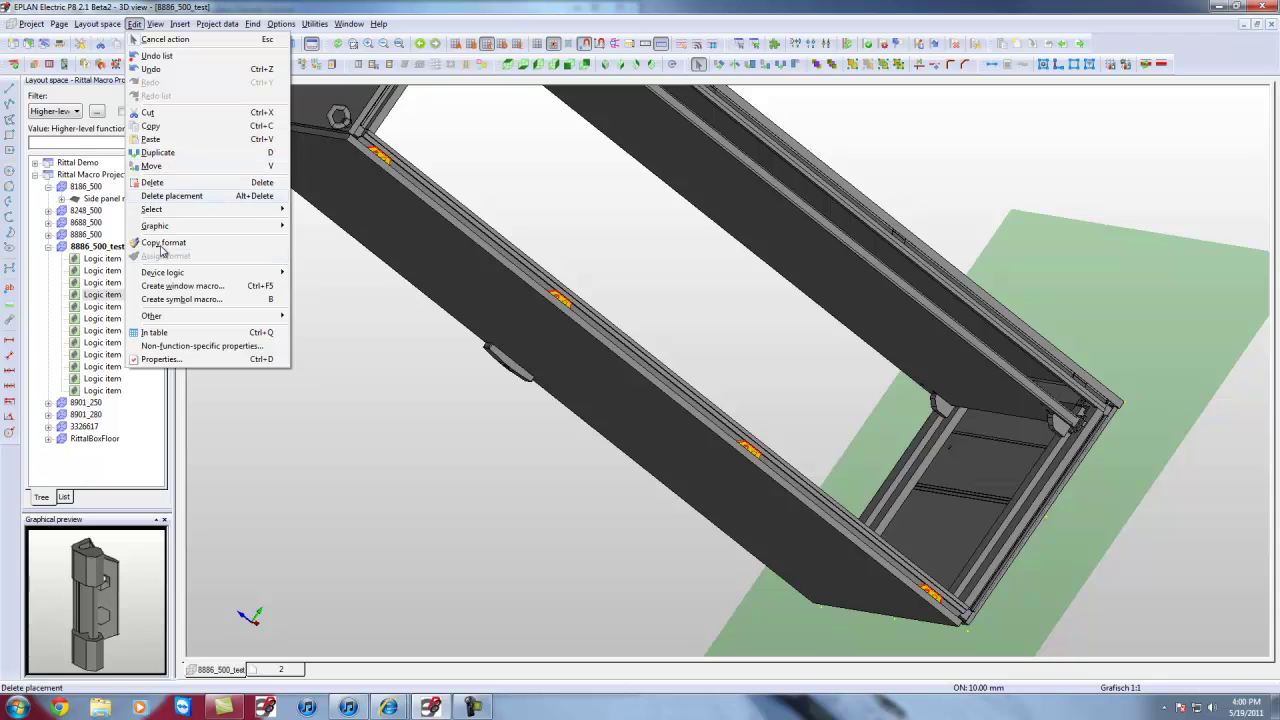
mouse_move(272, 230)
left_click(312, 252)
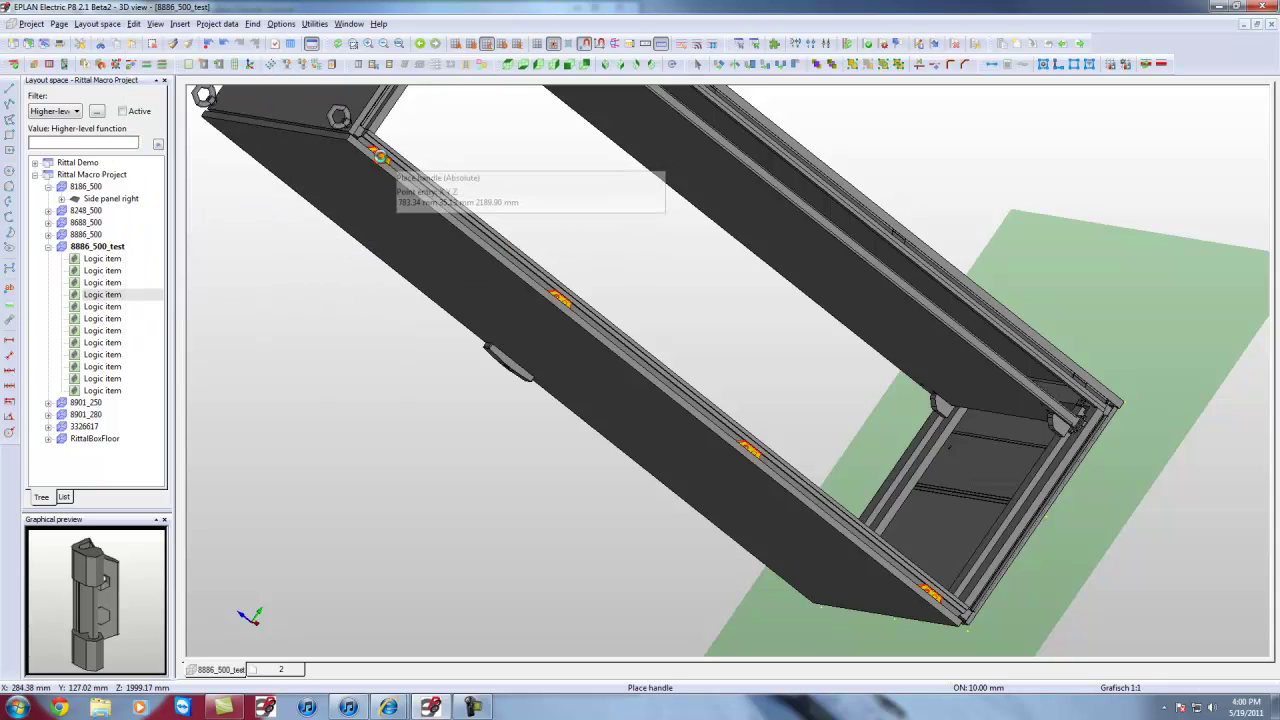
left_click(380, 157)
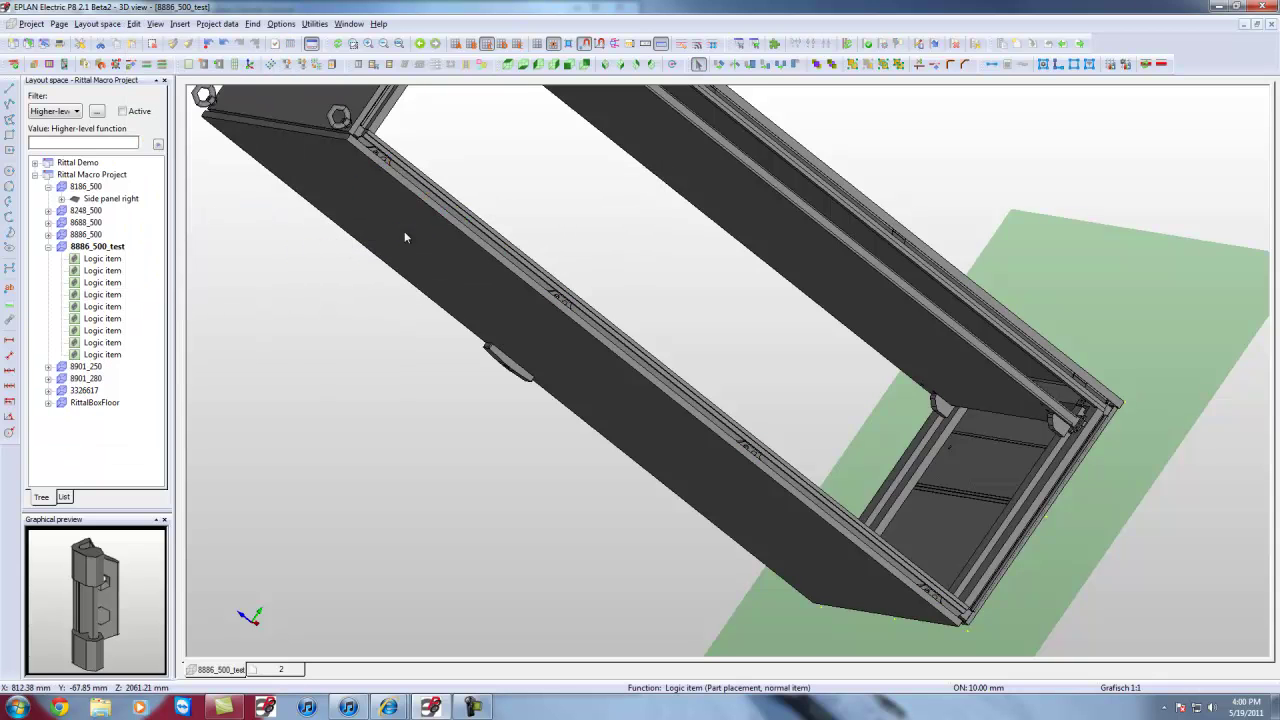
Check the body, hinge, door, handle and eye bolt items under 8886_500_test after uniting the hinges
left_click(104, 259)
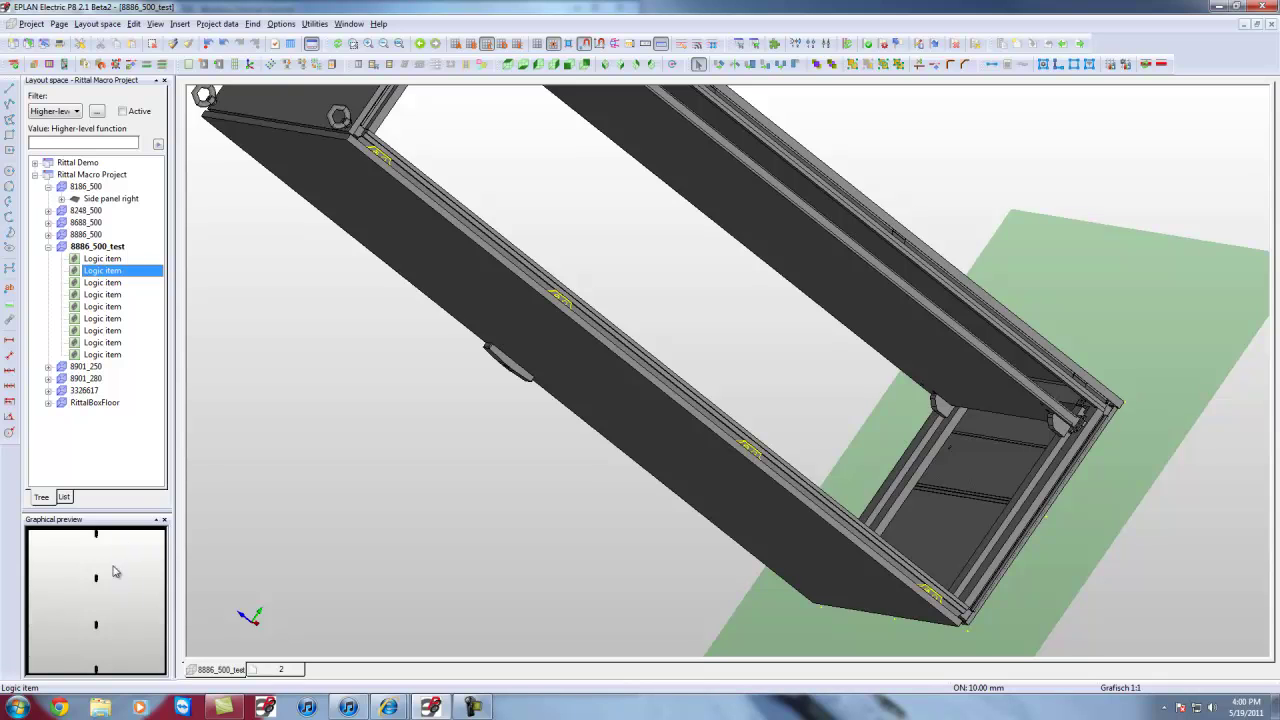
left_click(114, 285)
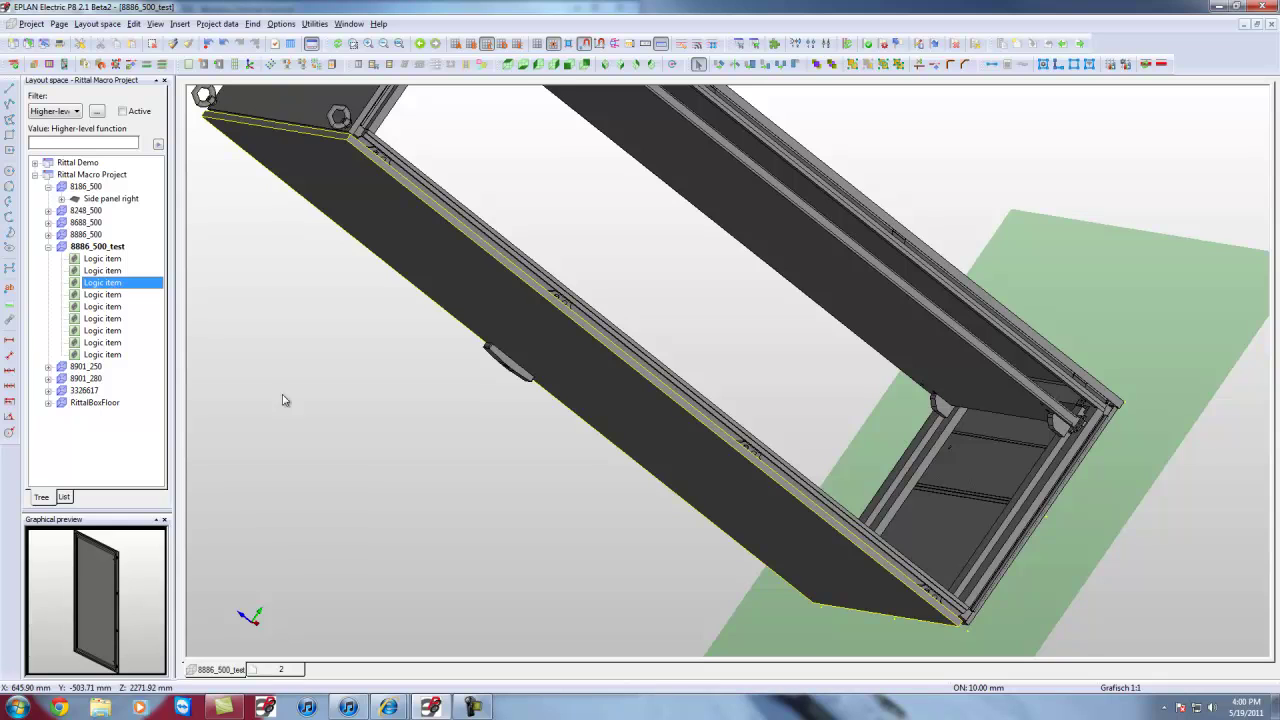
left_click(101, 296)
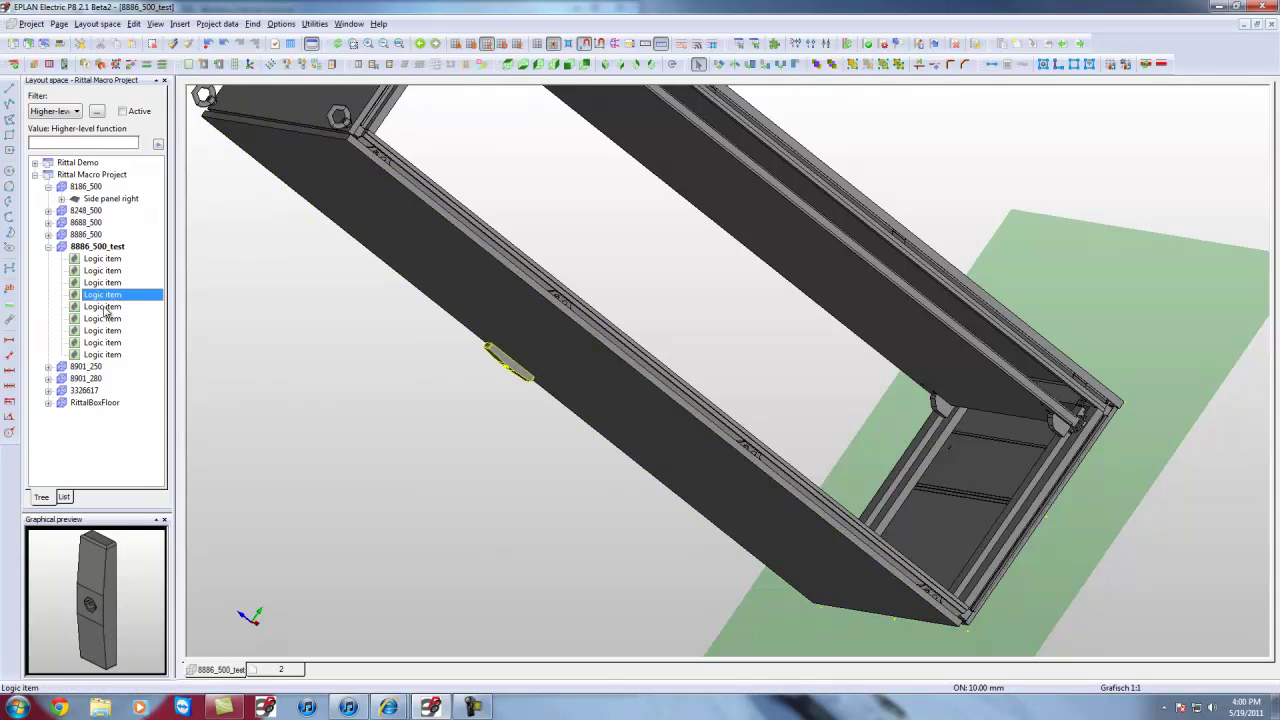
left_click(105, 307)
left_click(104, 318)
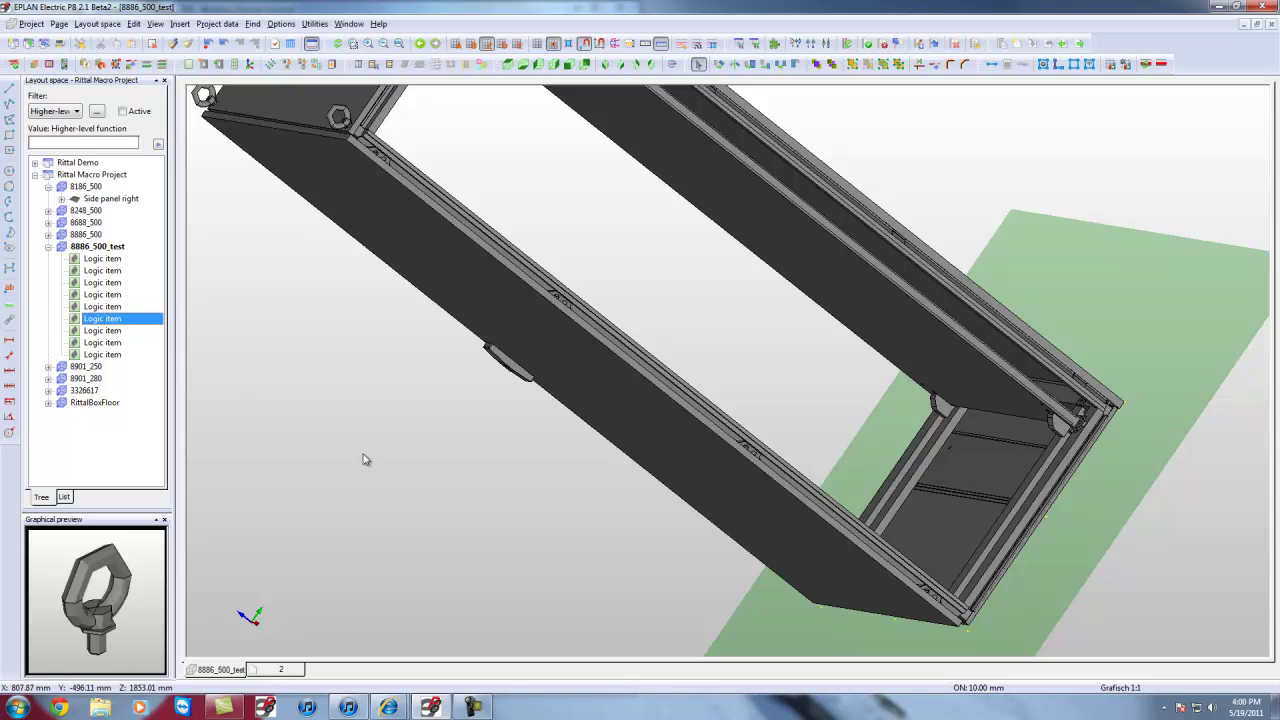
Unite the four eye bolts at the corners of the cabinet's roof
left_click(378, 473)
scroll(407, 504, "down", 3)
scroll(297, 216, "up", 2)
scroll(297, 216, "up", 2)
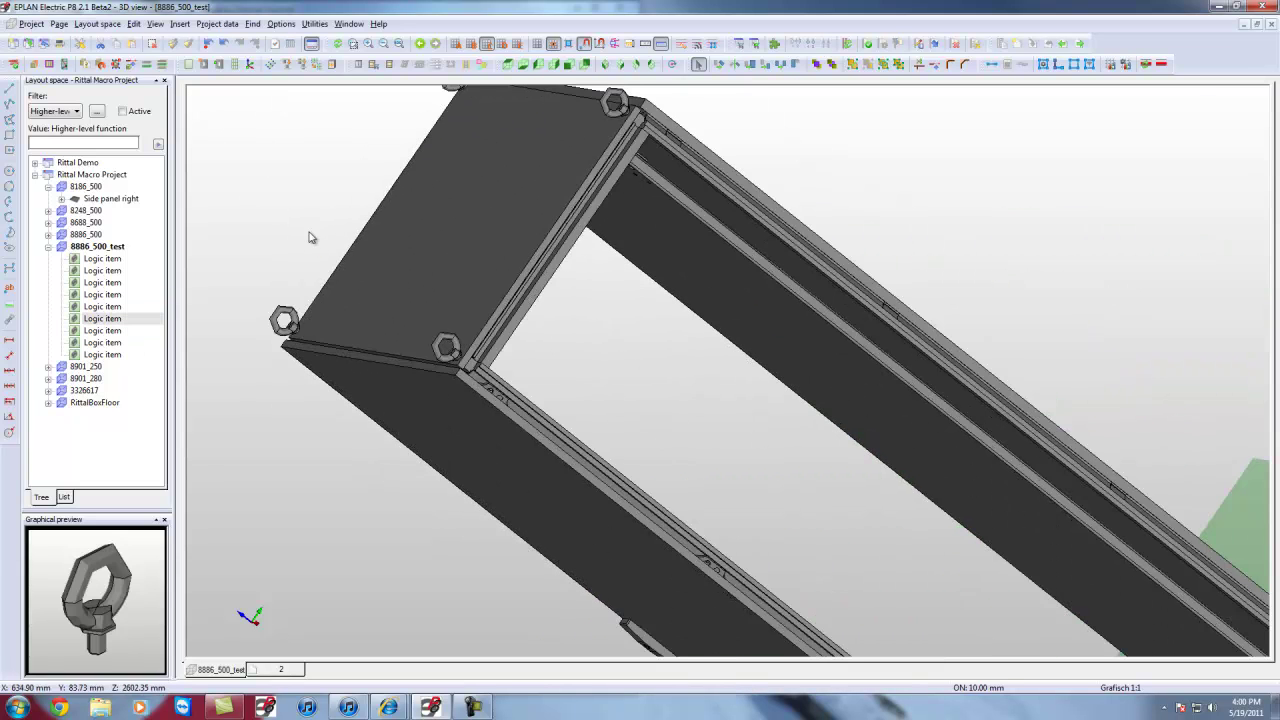
middle_click_drag(329, 253, 389, 323)
left_click(344, 393)
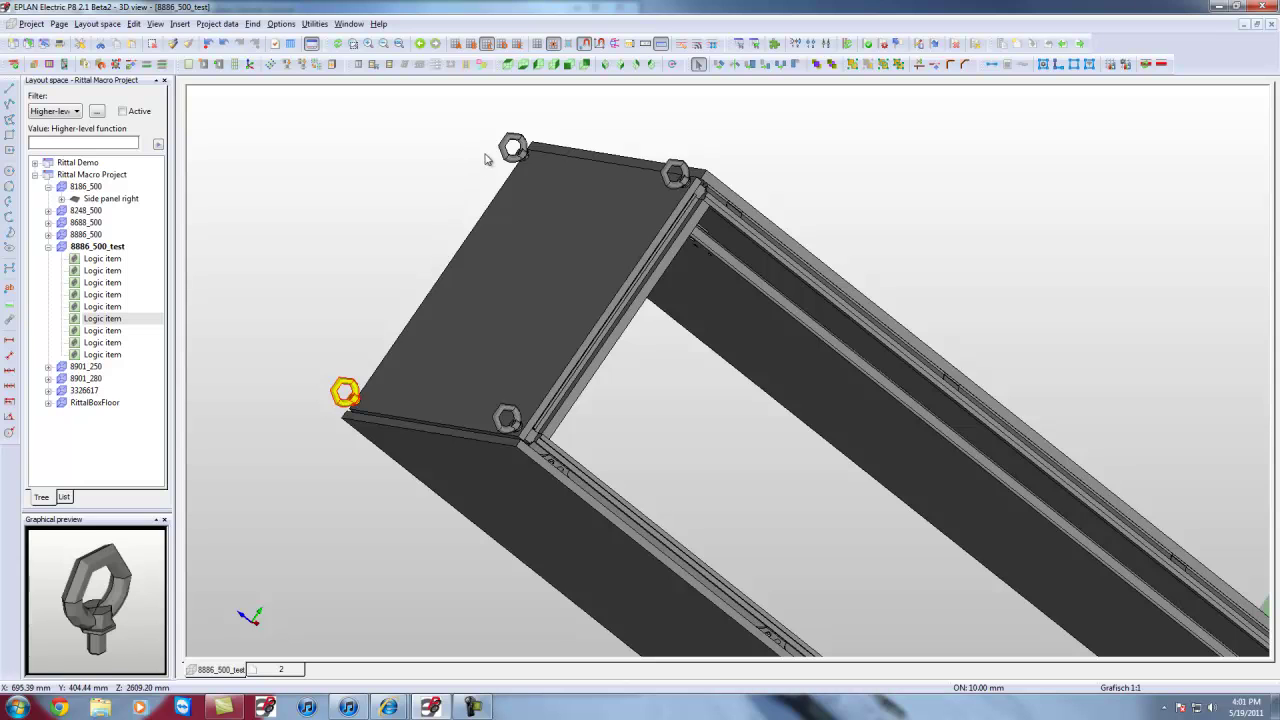
left_click(513, 148, "ctrl")
left_click(675, 173, "ctrl")
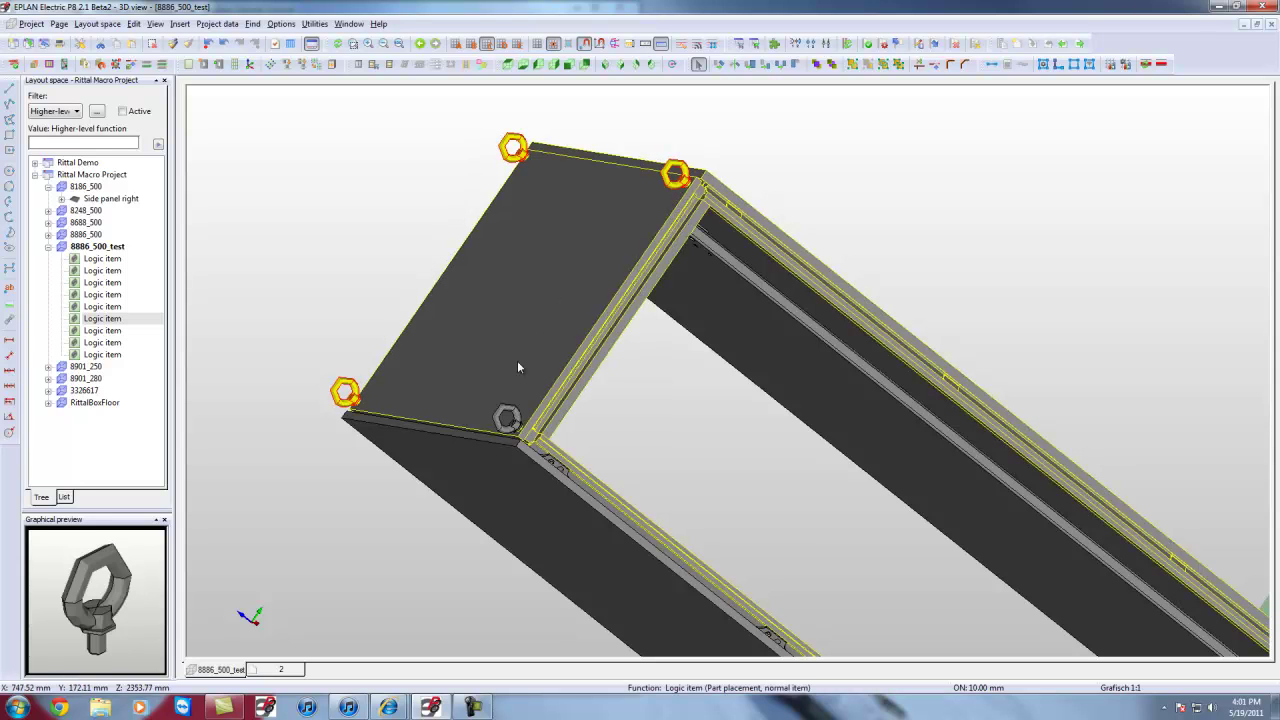
left_click(507, 418, "ctrl")
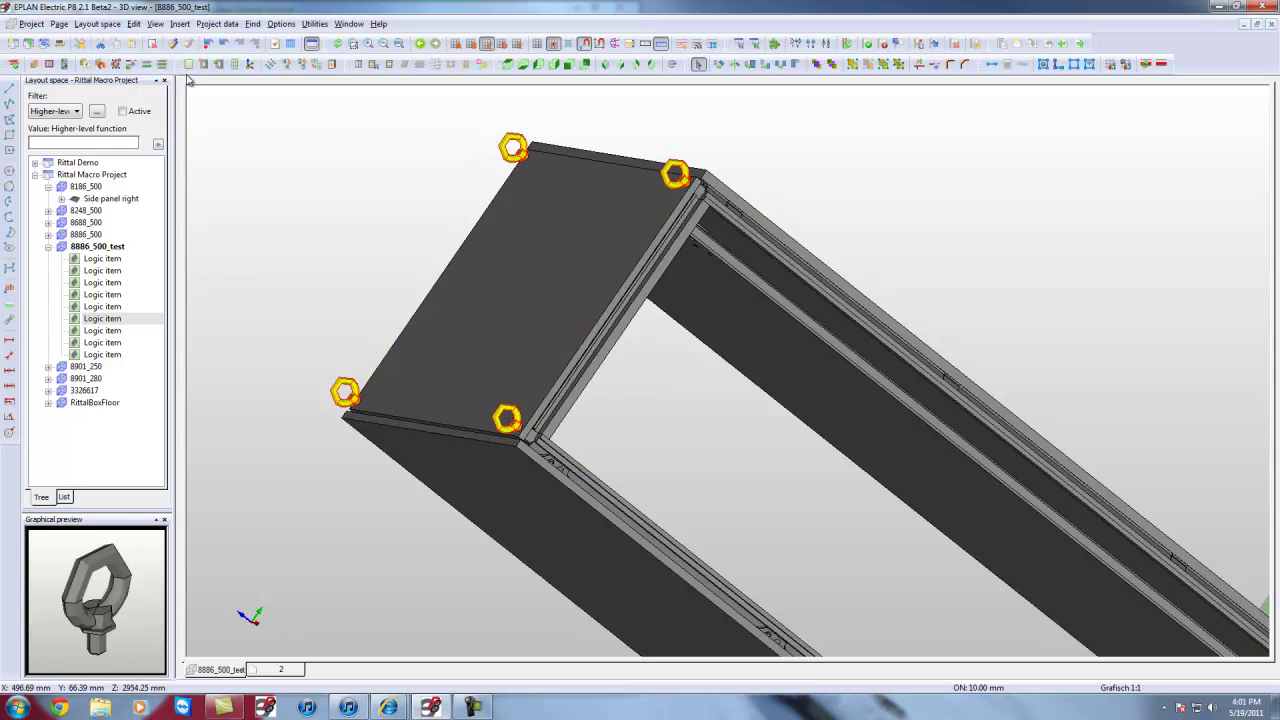
left_click(134, 23)
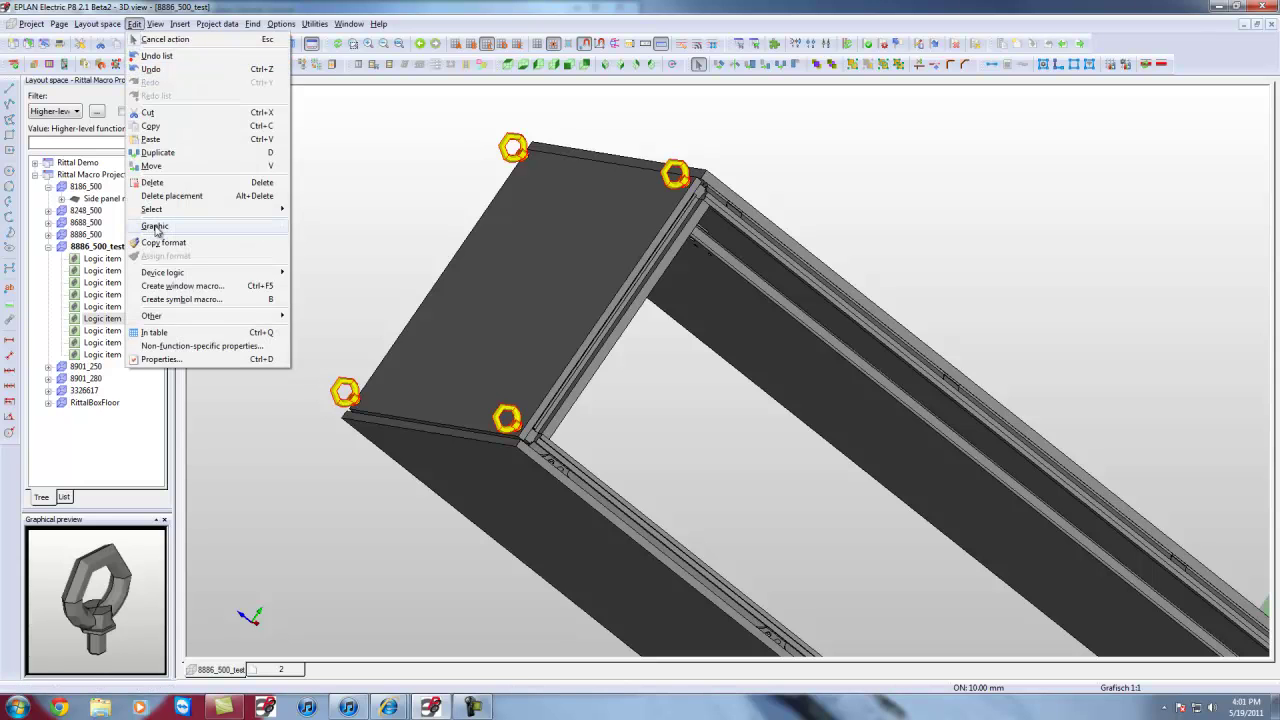
mouse_move(190, 228)
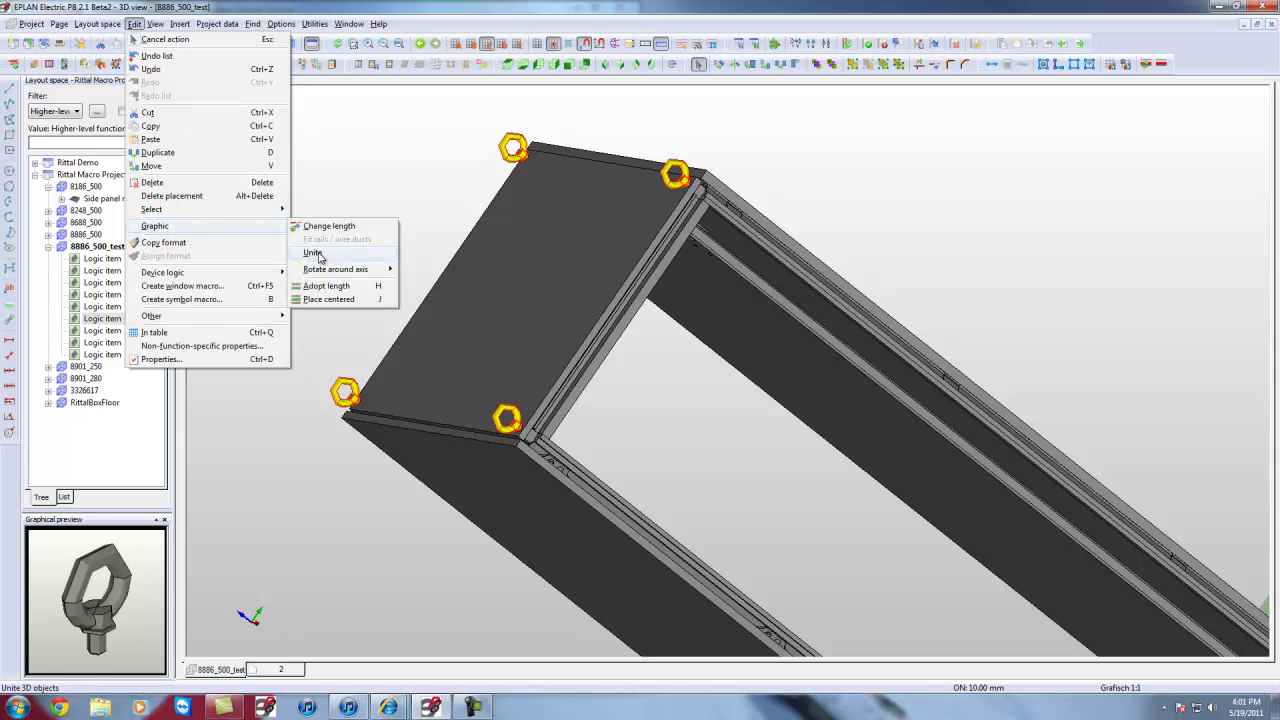
left_click(316, 254)
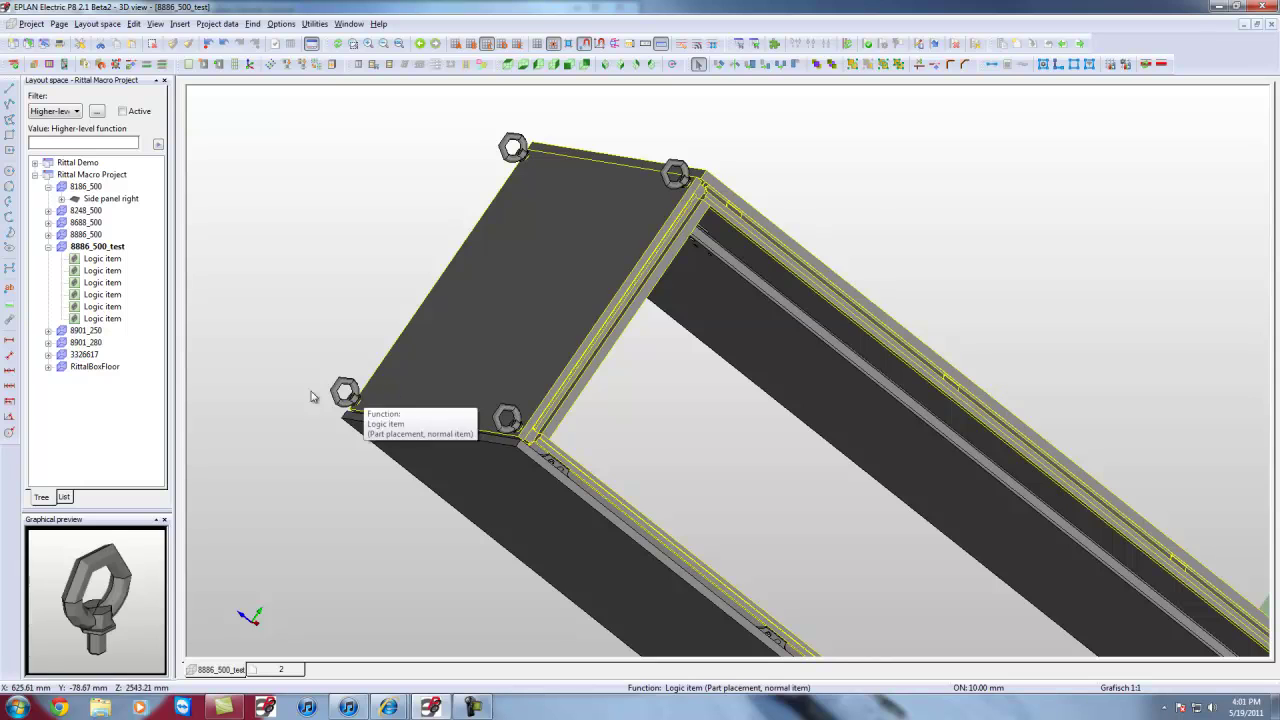
Review the logic items under 8886_500_test, from the cabinet body to the mounting panel, and view the cabinet from the front
left_click(109, 296)
left_click(106, 308)
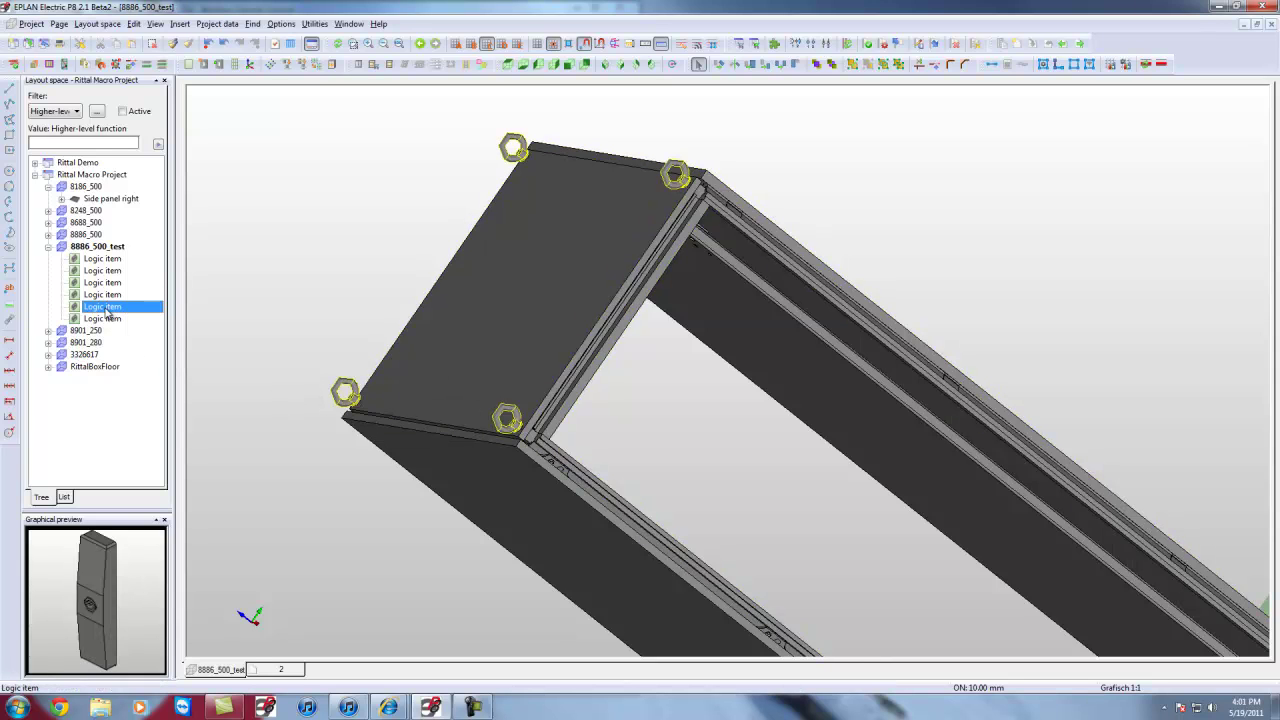
left_click(104, 318)
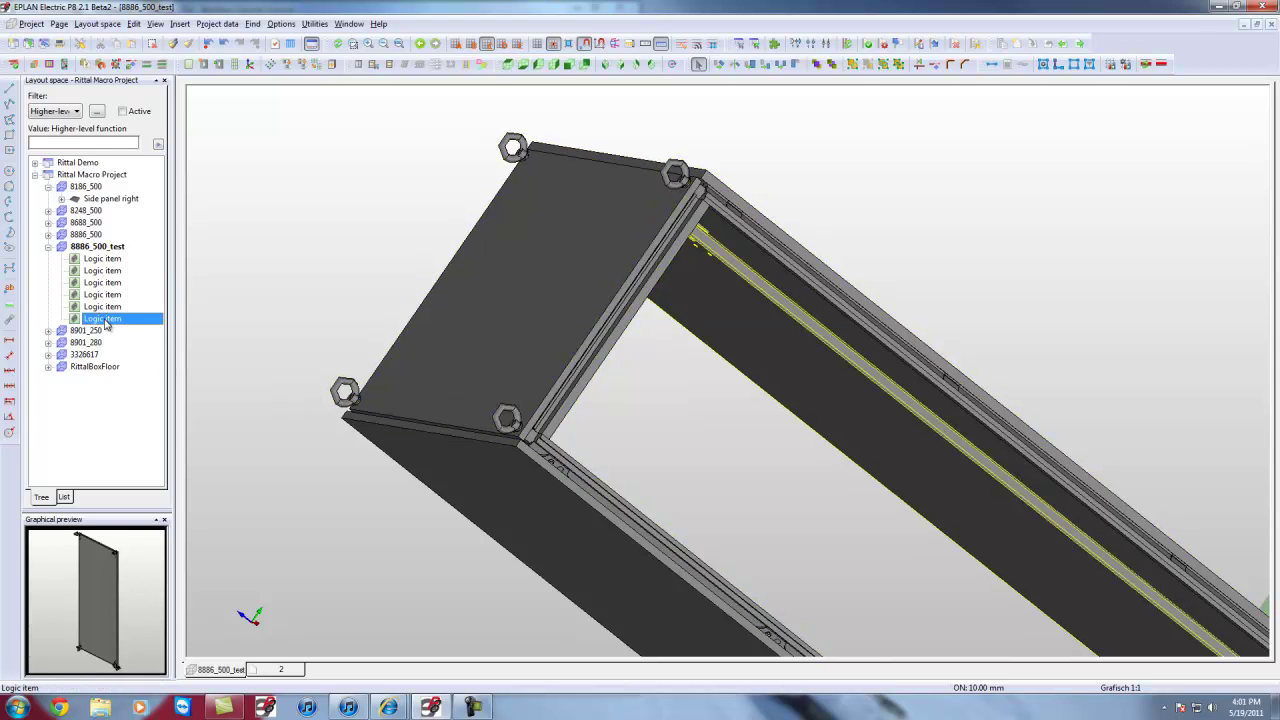
left_click(110, 269)
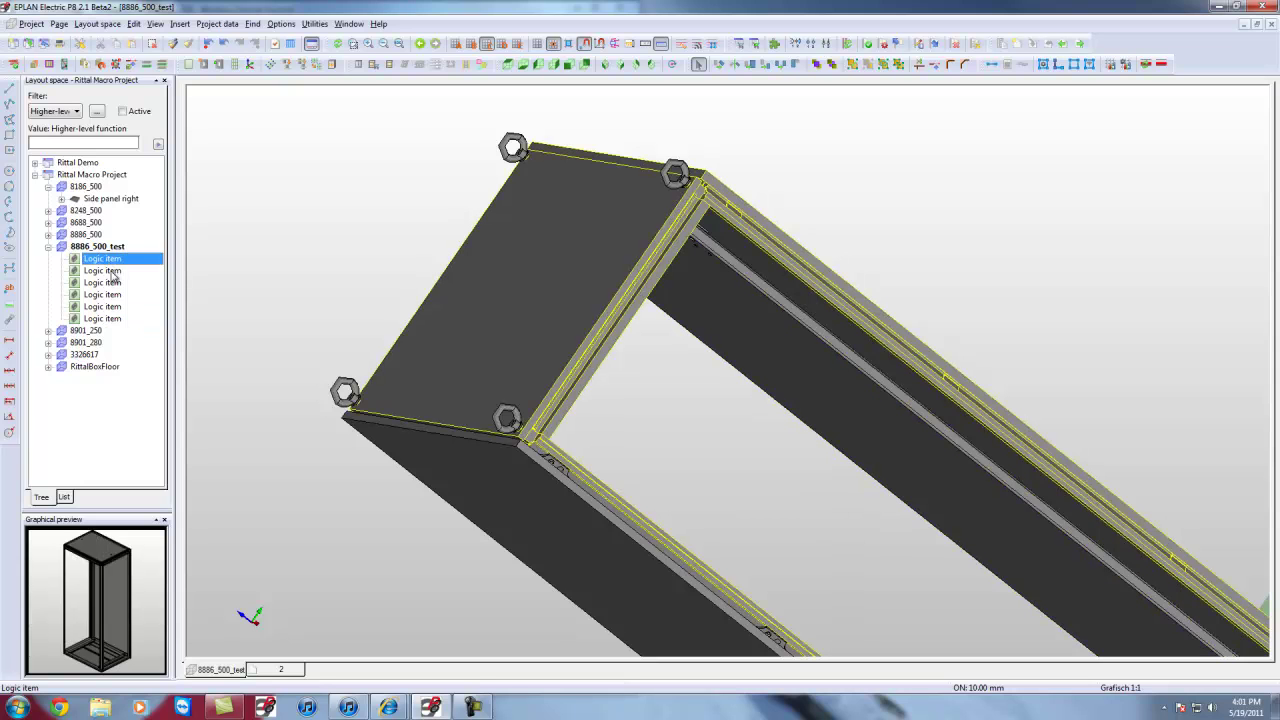
left_click(113, 284)
left_click(113, 295)
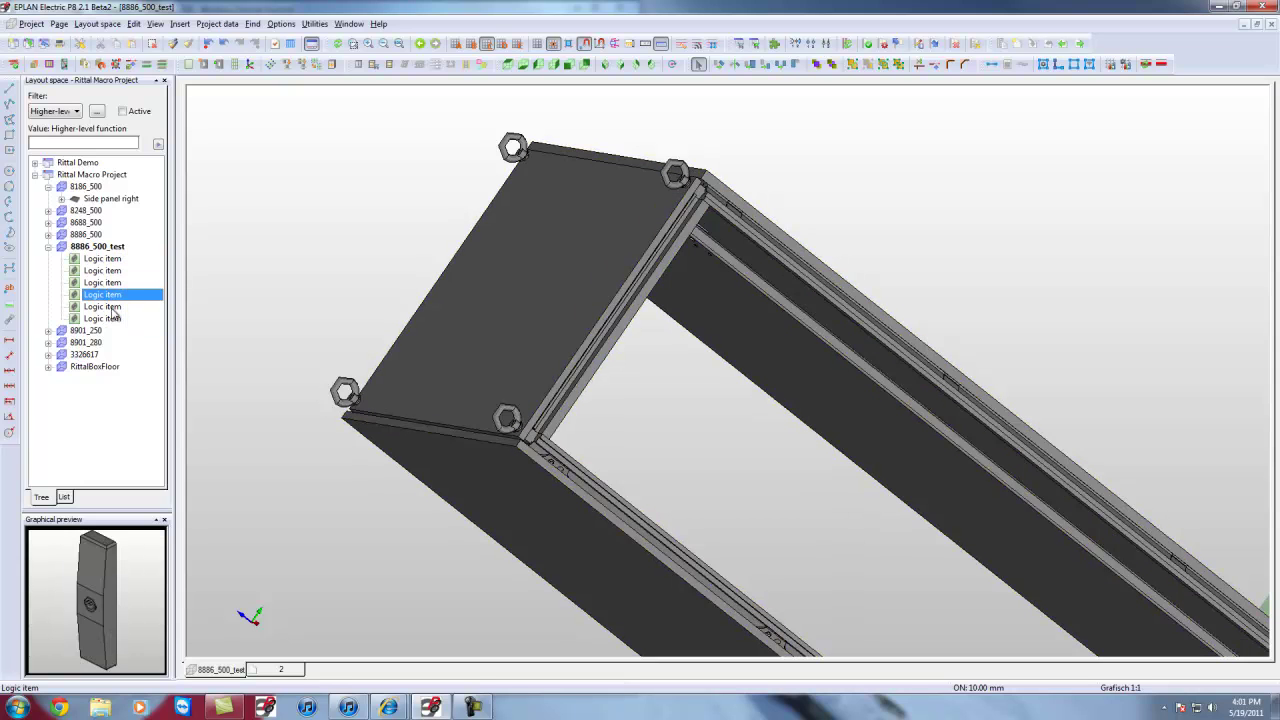
left_click(113, 307)
left_click(113, 319)
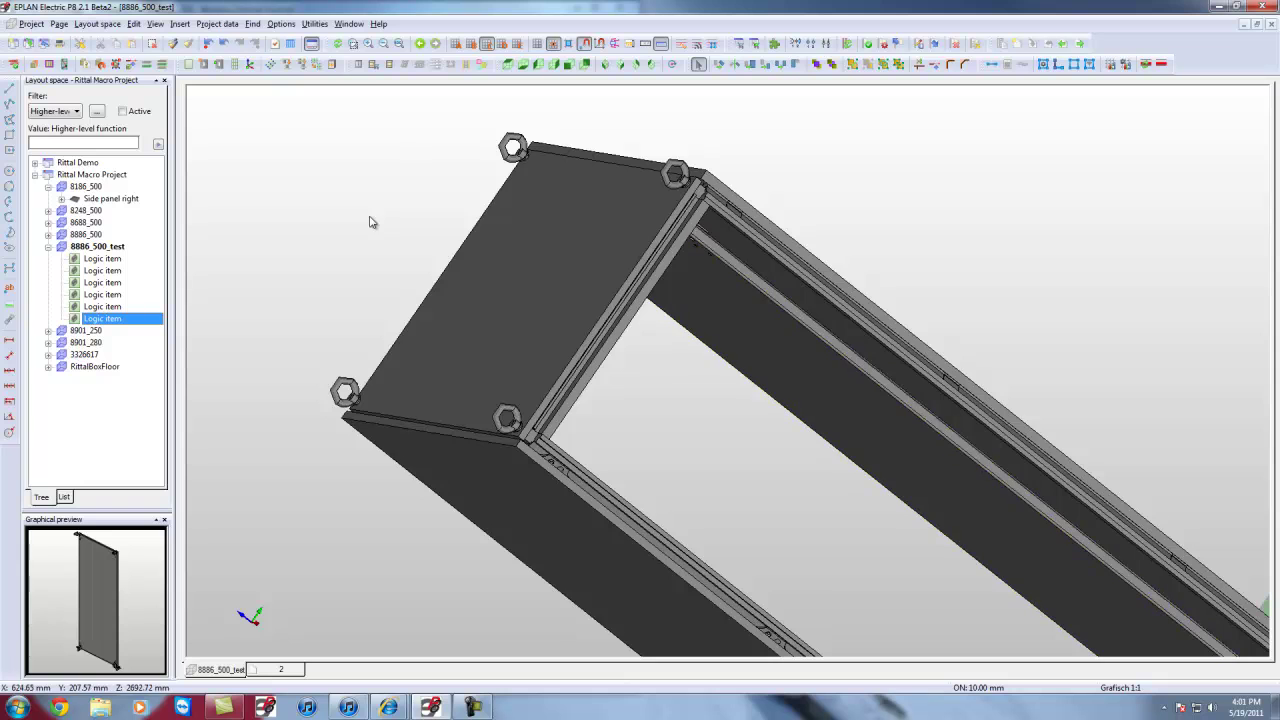
left_click(568, 66)
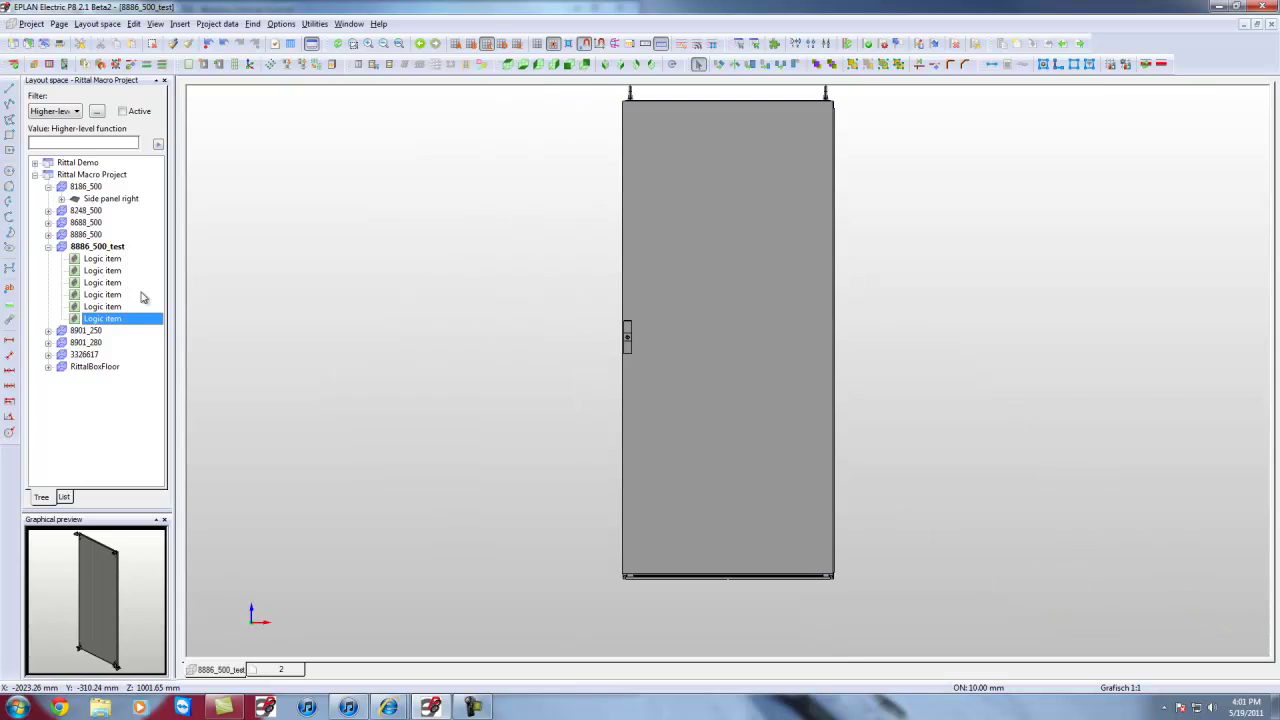
Open the function definition selection for the cabinet body's logic item under 8886_500_test and expand the Mechanics group
left_click(110, 259)
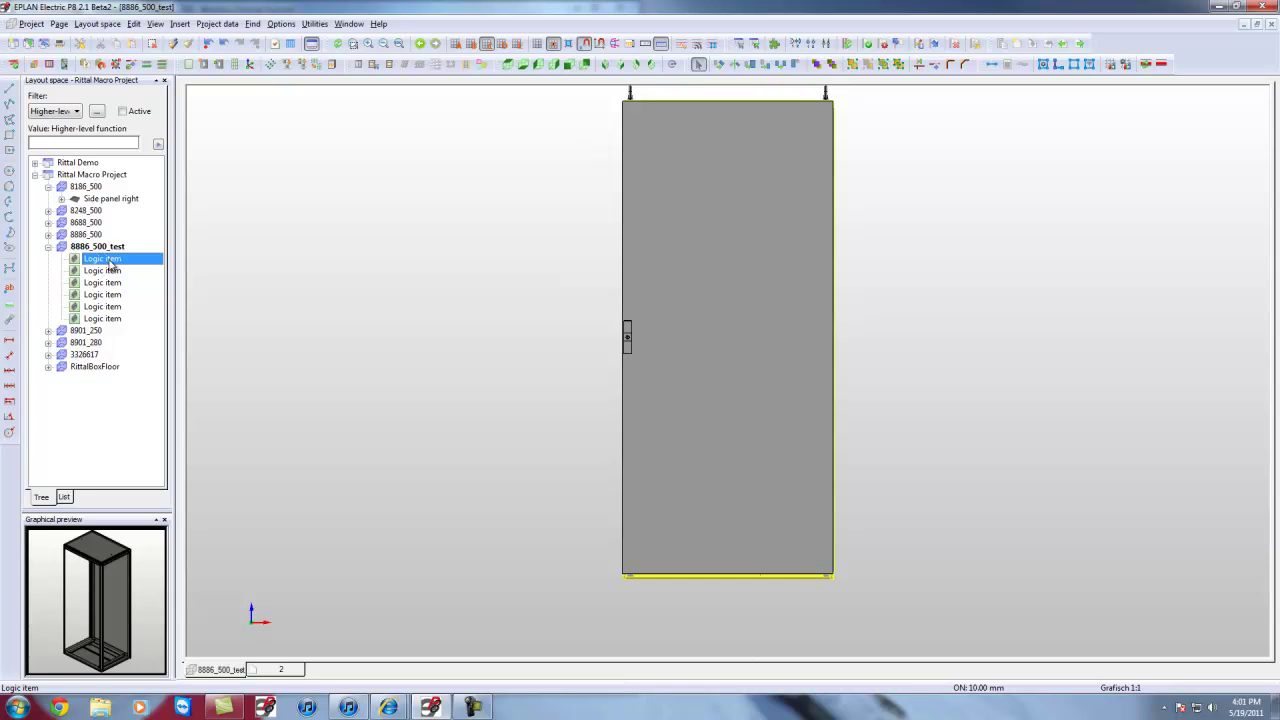
right_click(113, 263)
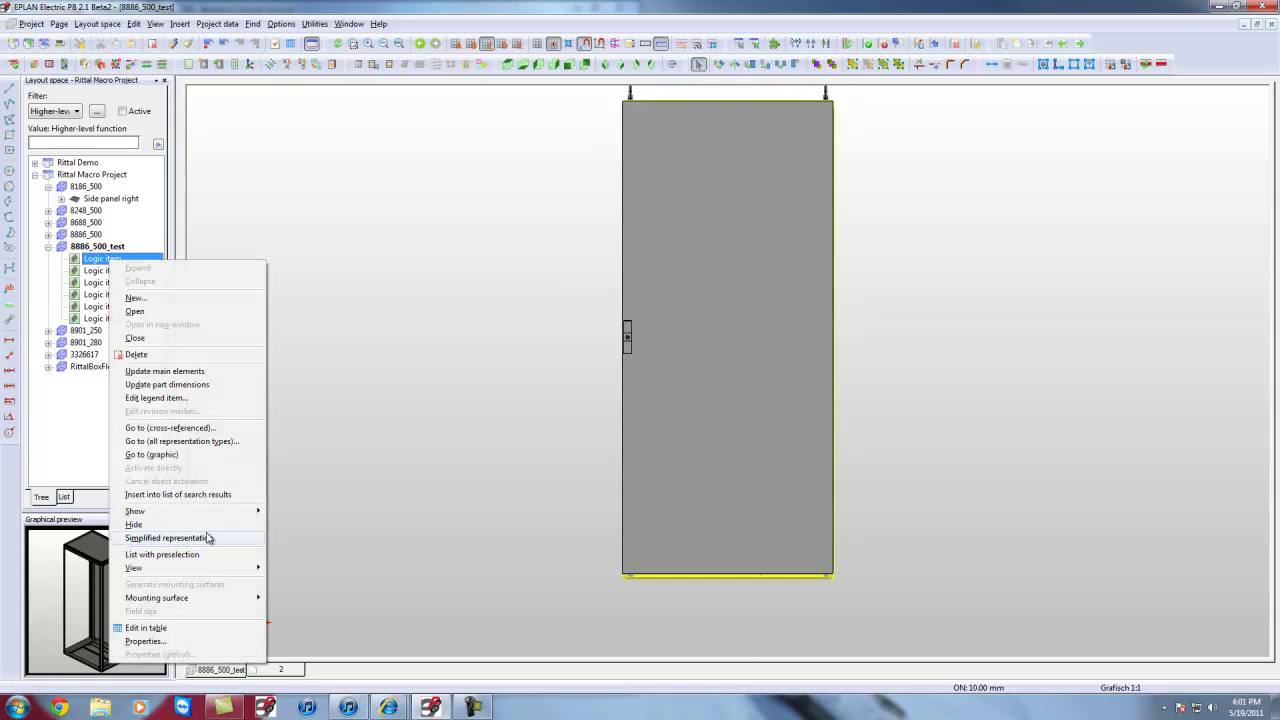
left_click(144, 641)
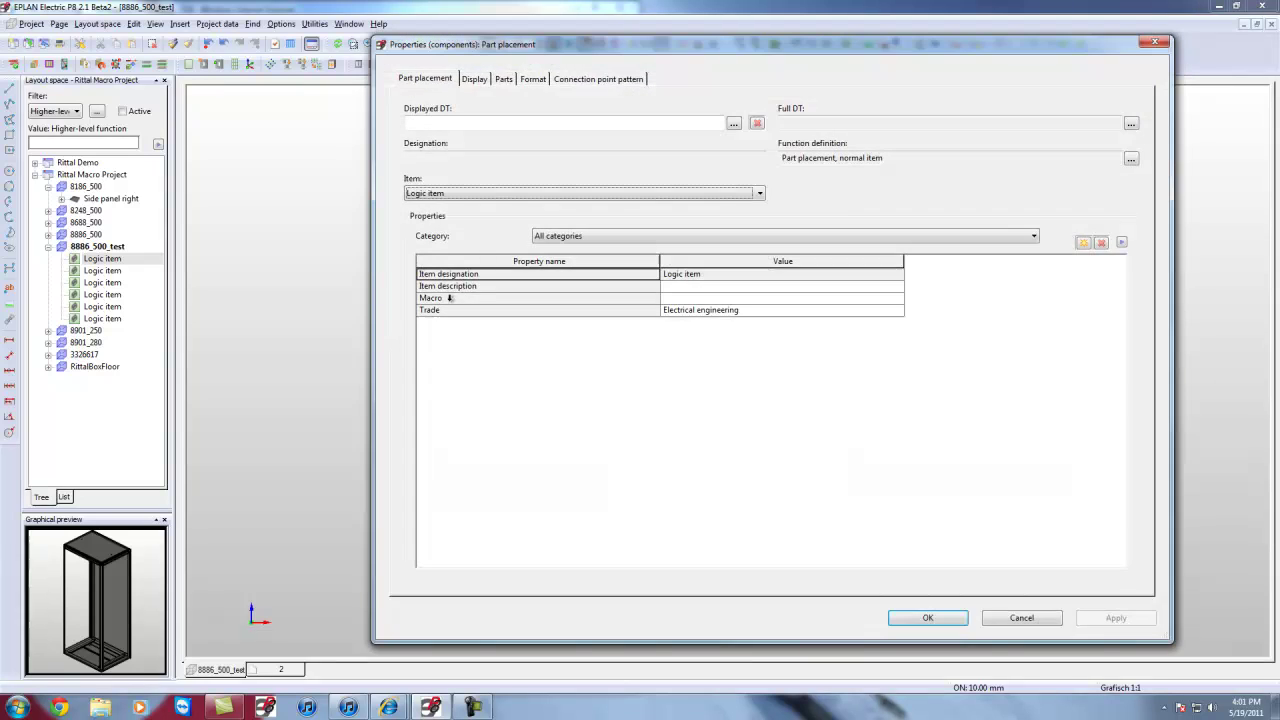
left_click_drag(790, 57, 751, 63)
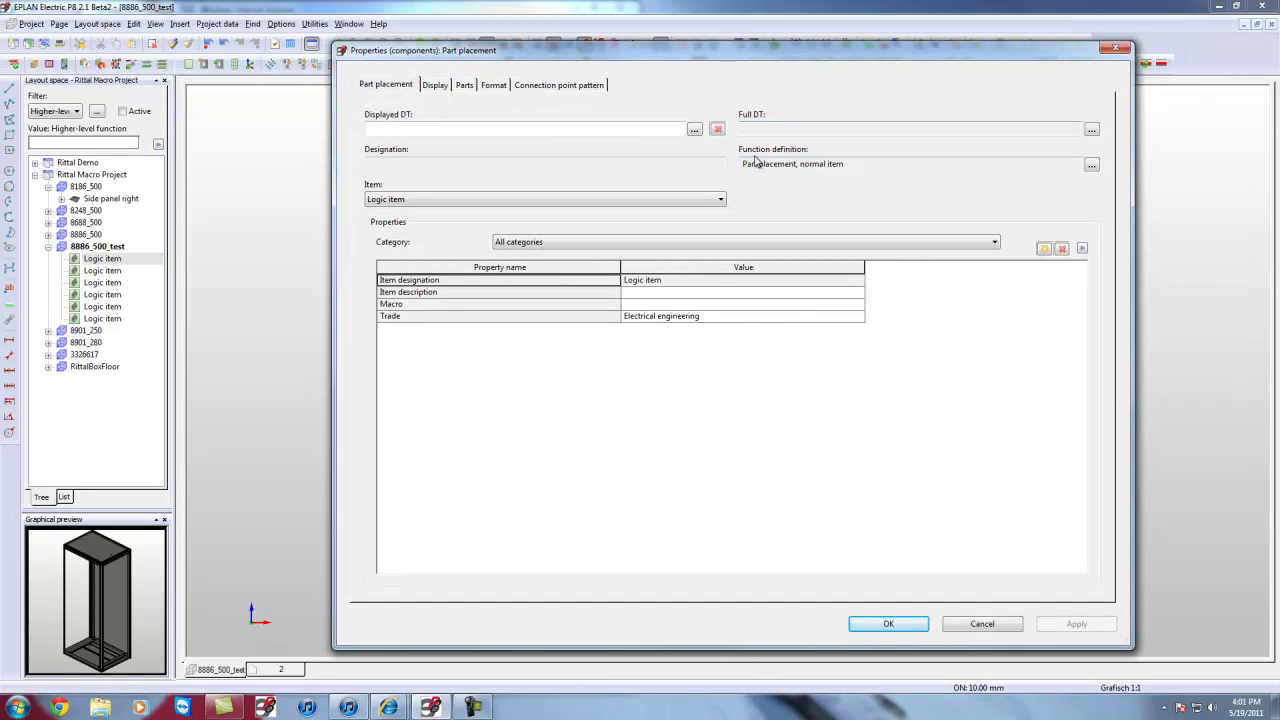
left_click(1091, 165)
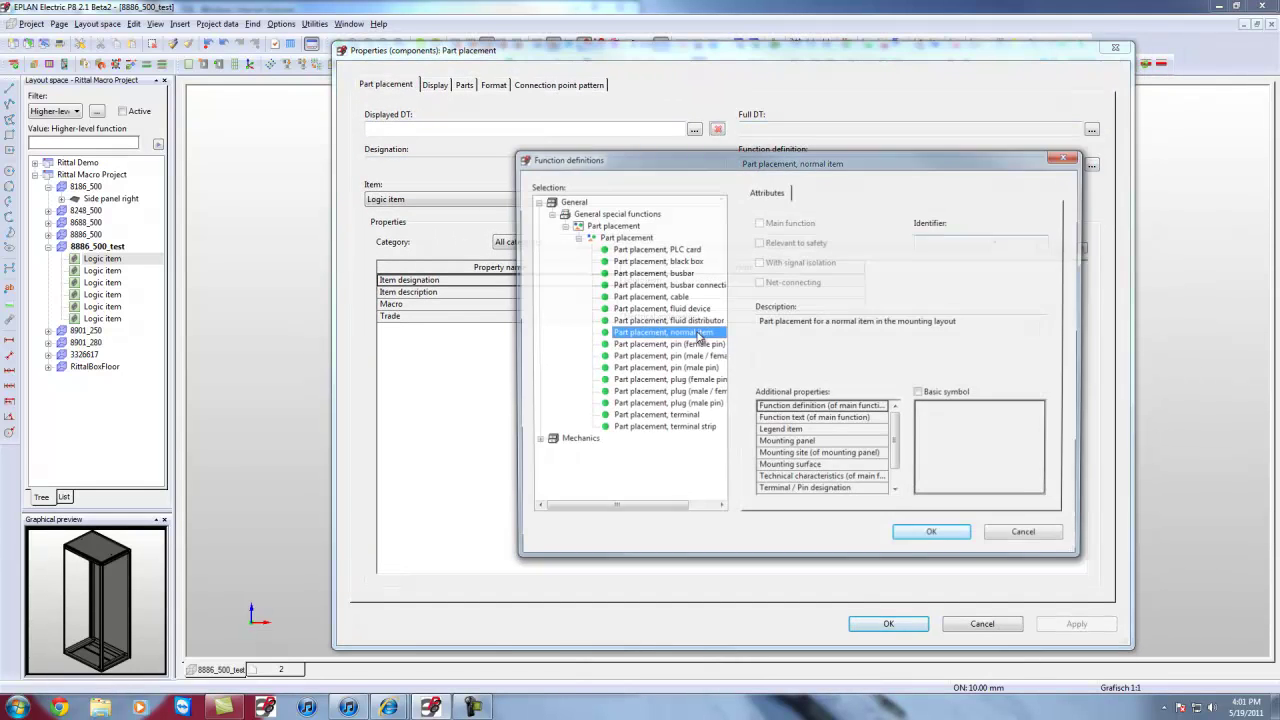
double_click(565, 441)
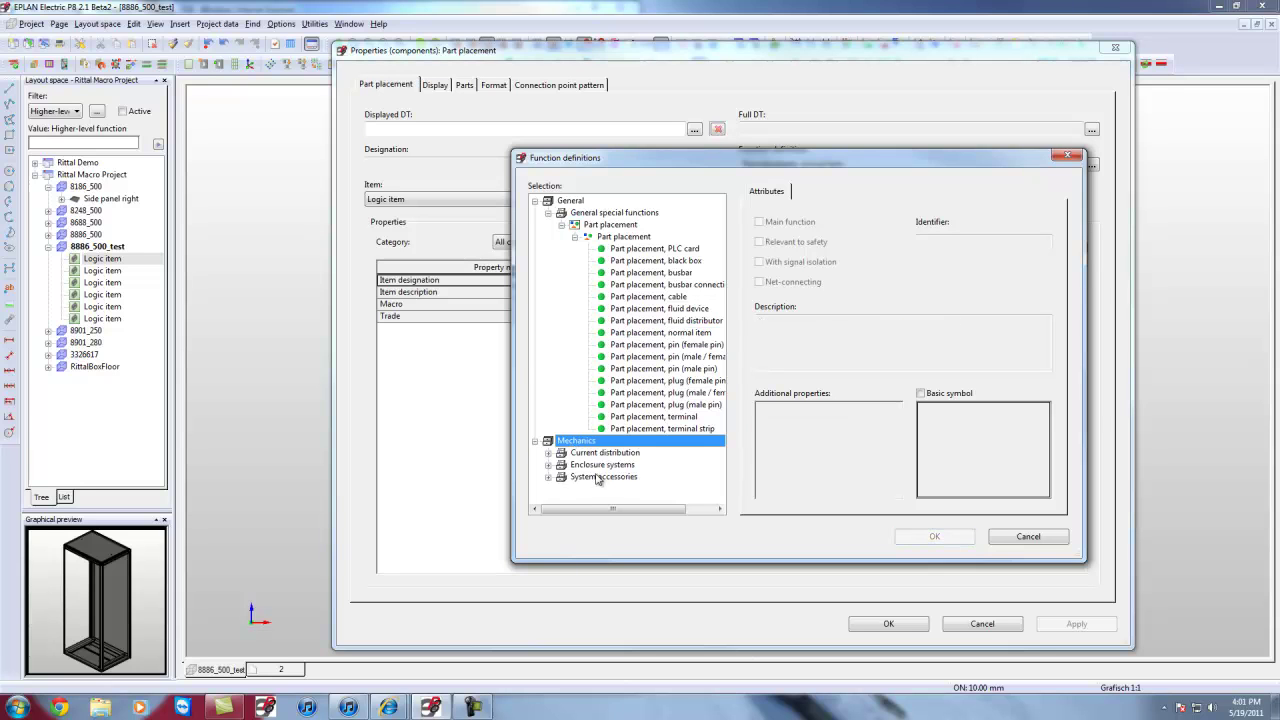
double_click(598, 477)
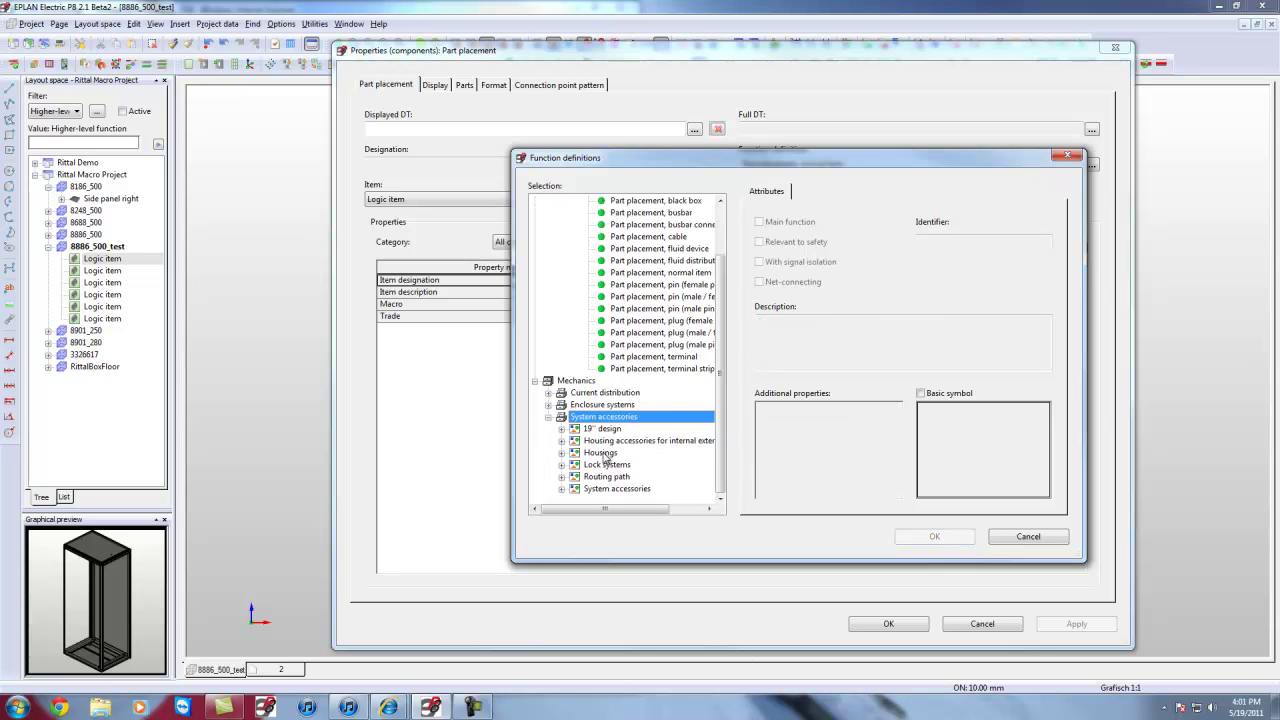
double_click(606, 455)
left_click(612, 393)
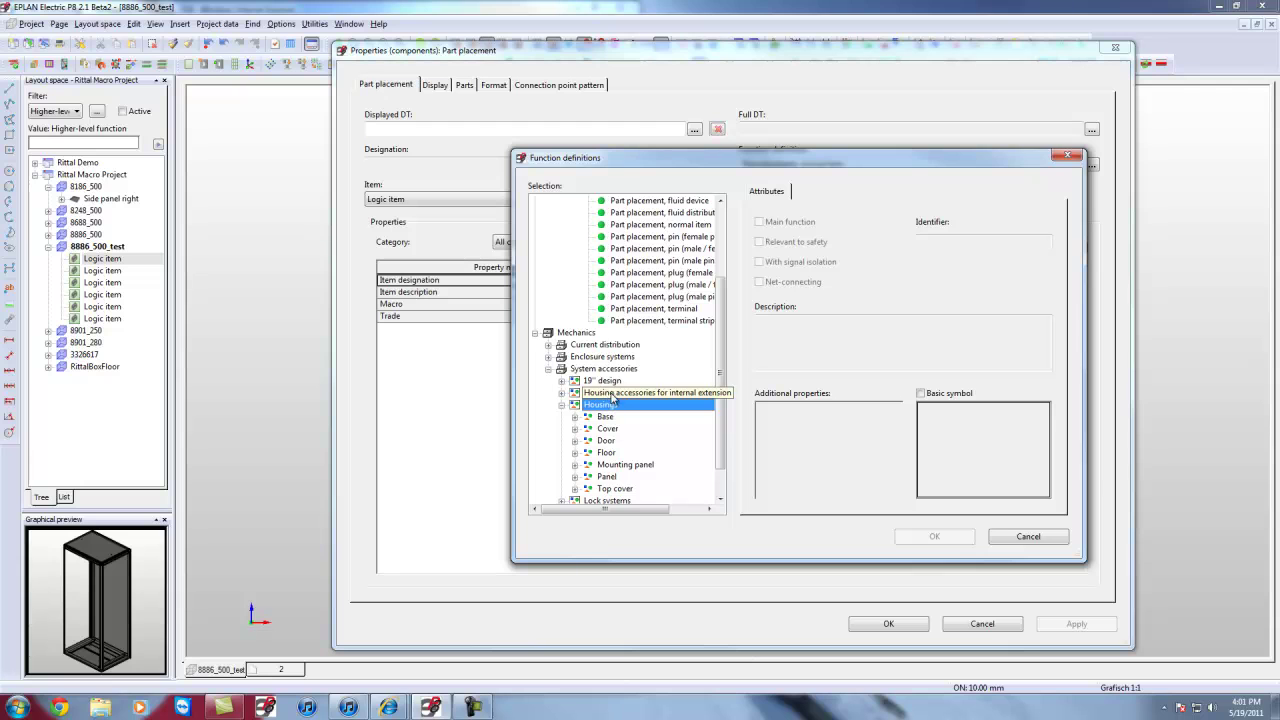
double_click(610, 357)
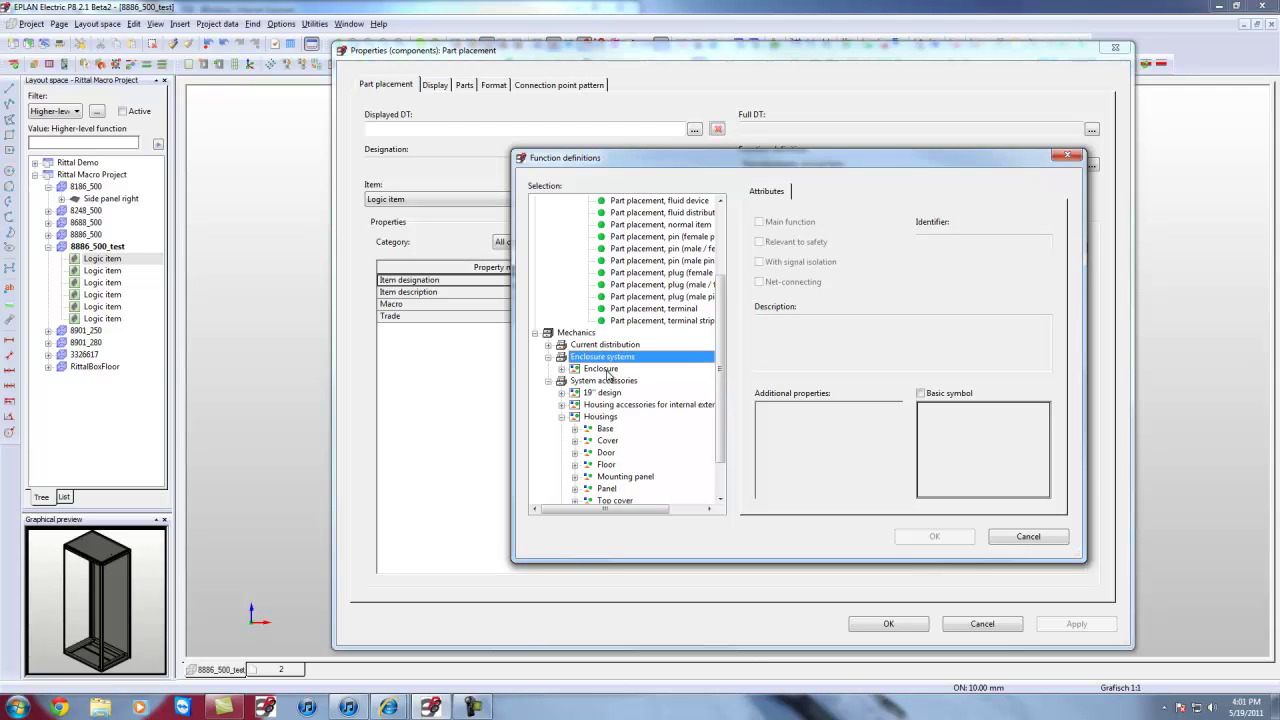
double_click(610, 358)
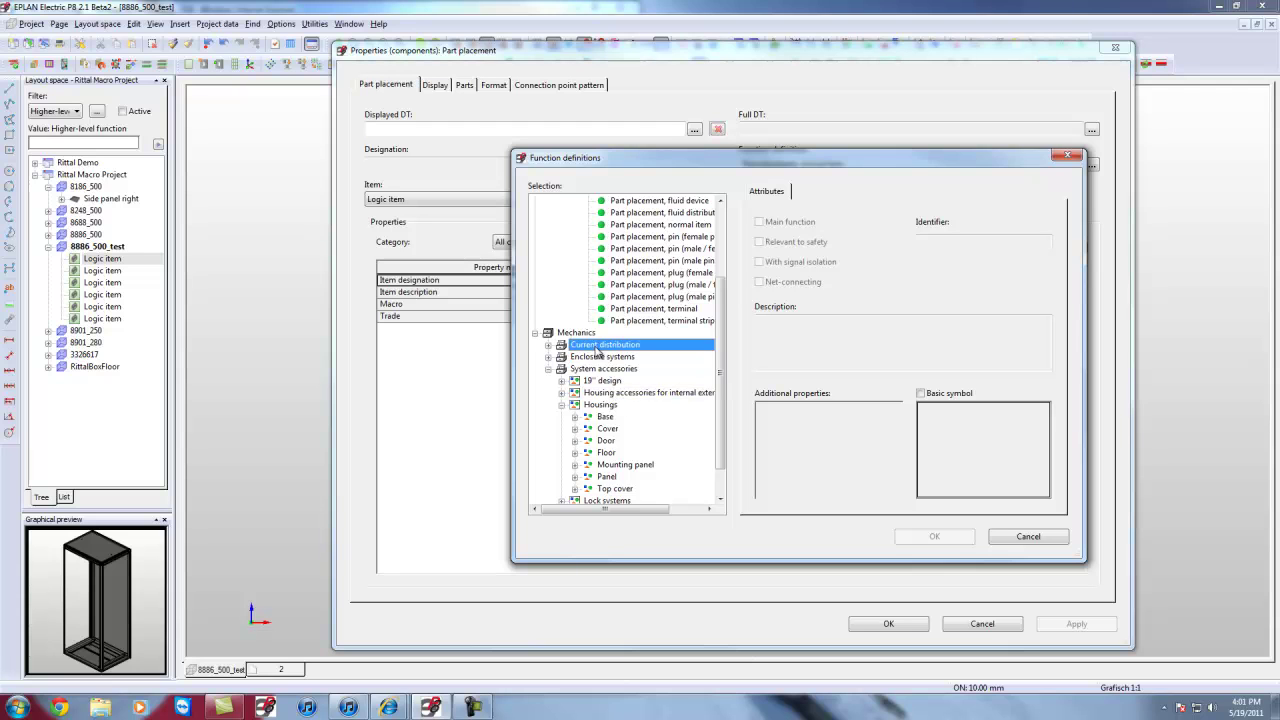
Assign the function definition Body, general from Enclosure systems > Enclosure > Body to the cabinet body
double_click(597, 358)
double_click(601, 369)
left_click(606, 381)
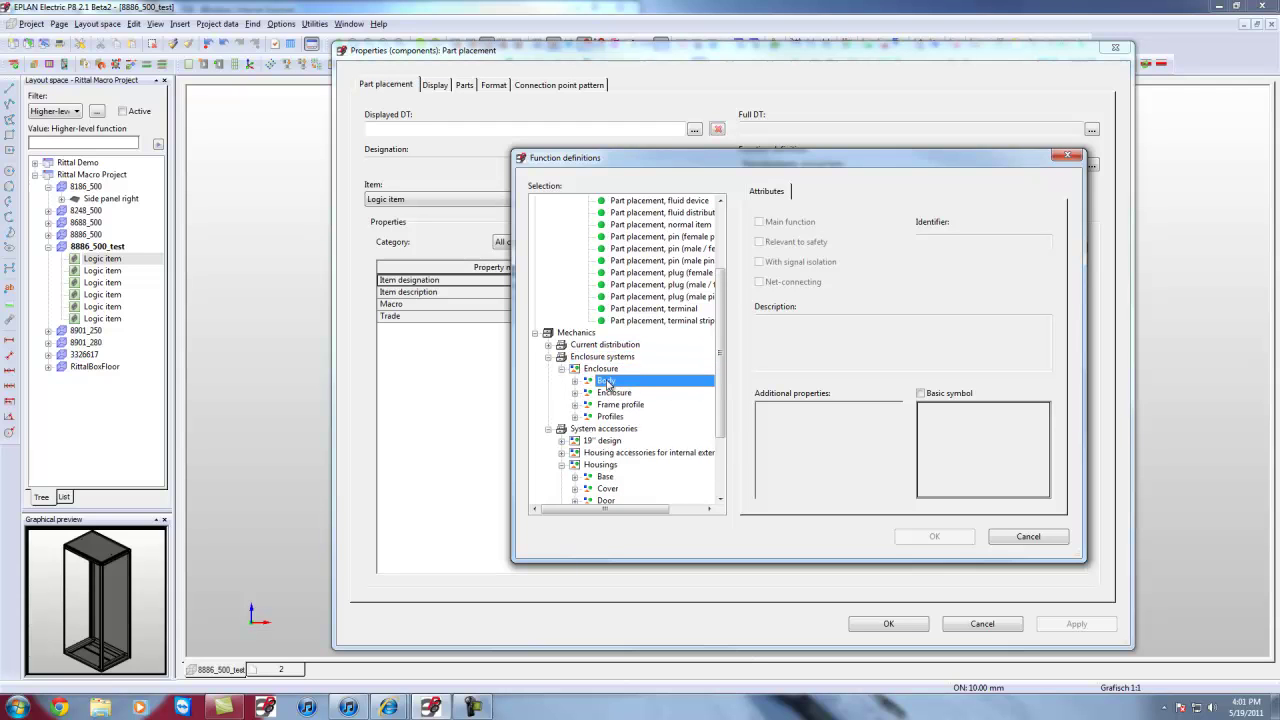
double_click(606, 382)
left_click(627, 394)
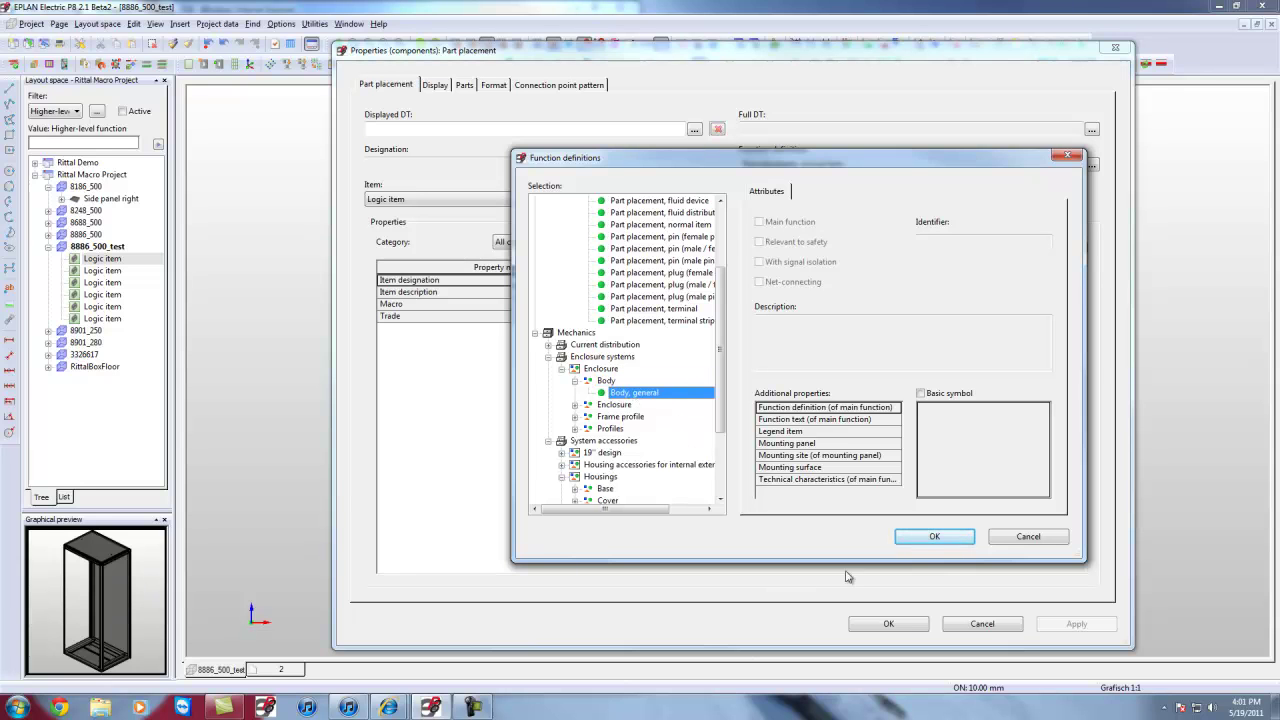
left_click(936, 537)
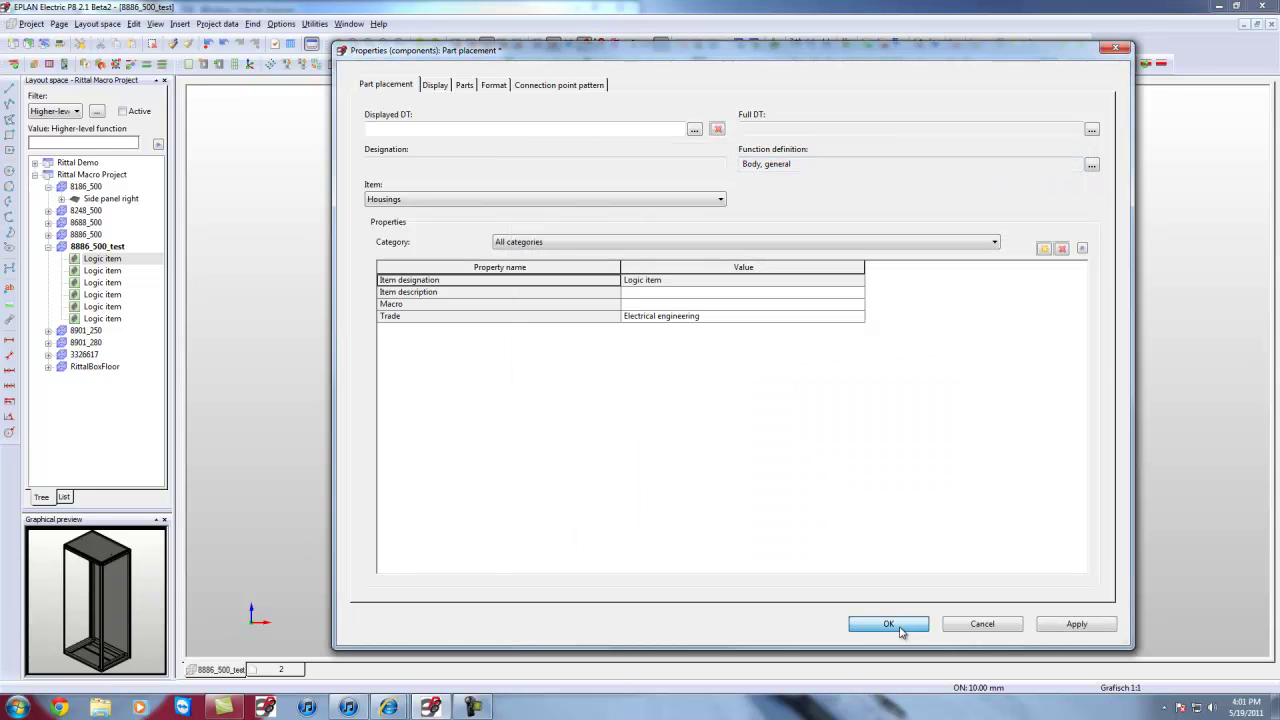
Set the cabinet body's trade to Mechanics and apply its part placement properties
left_click(773, 321)
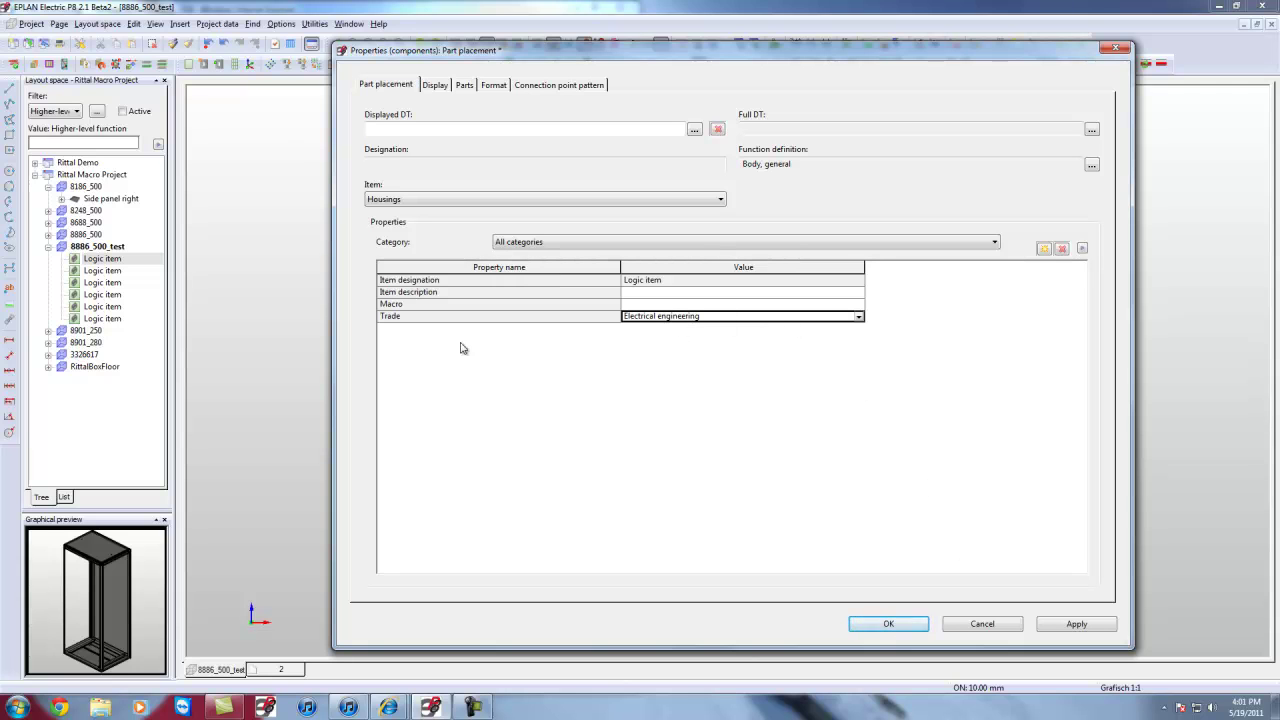
left_click(858, 317)
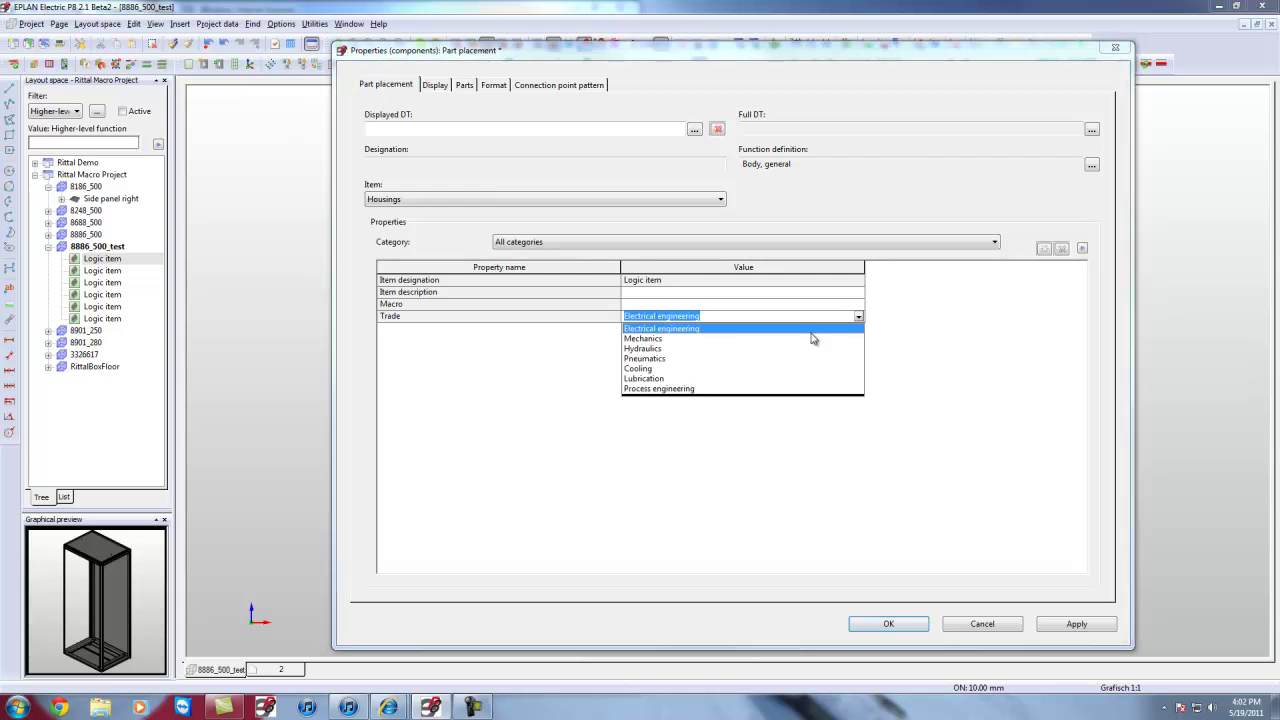
left_click(641, 339)
left_click(886, 624)
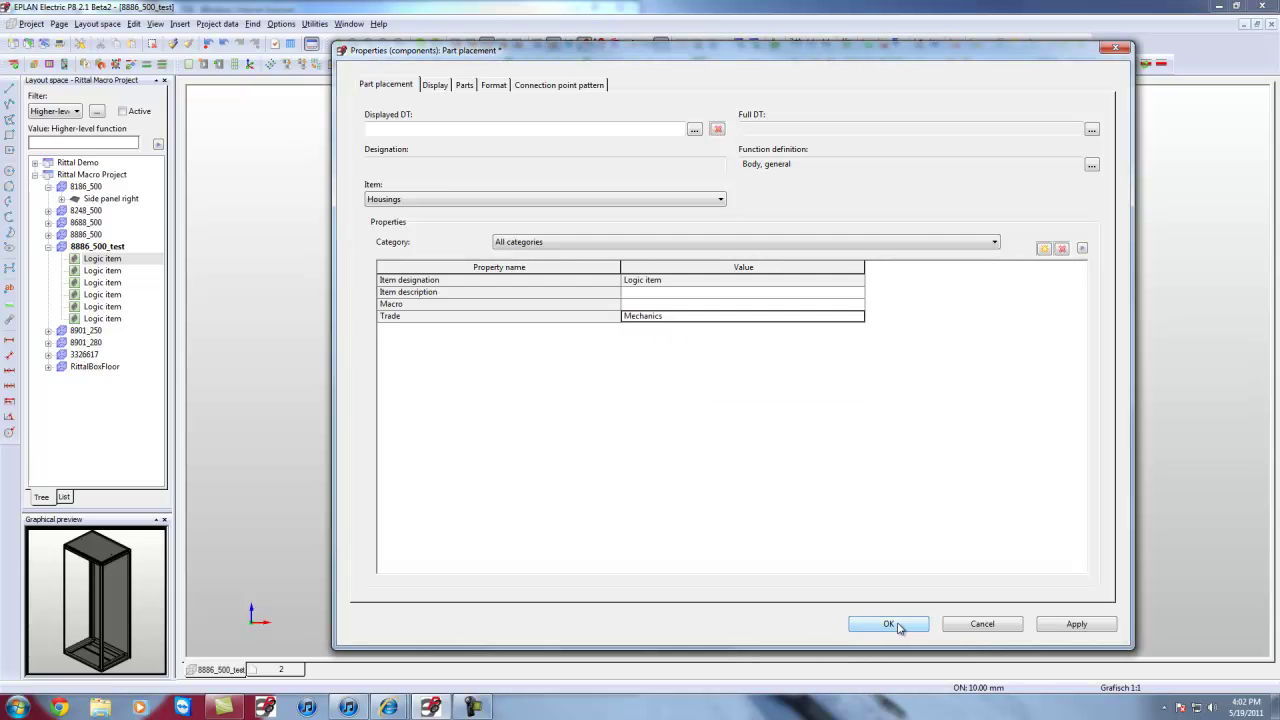
Set the trade of the five remaining logic items under 8886_500_test to Mechanics in one go
left_click(103, 274)
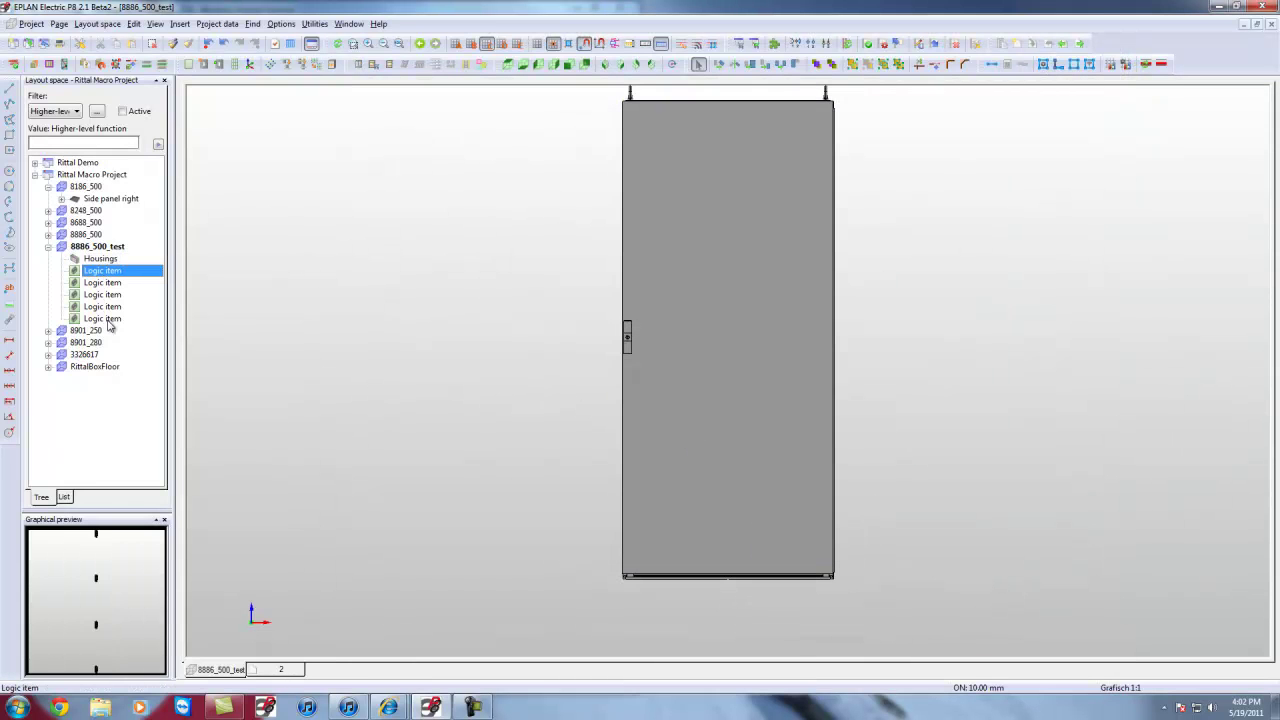
left_click(110, 320, "shift")
right_click(110, 320)
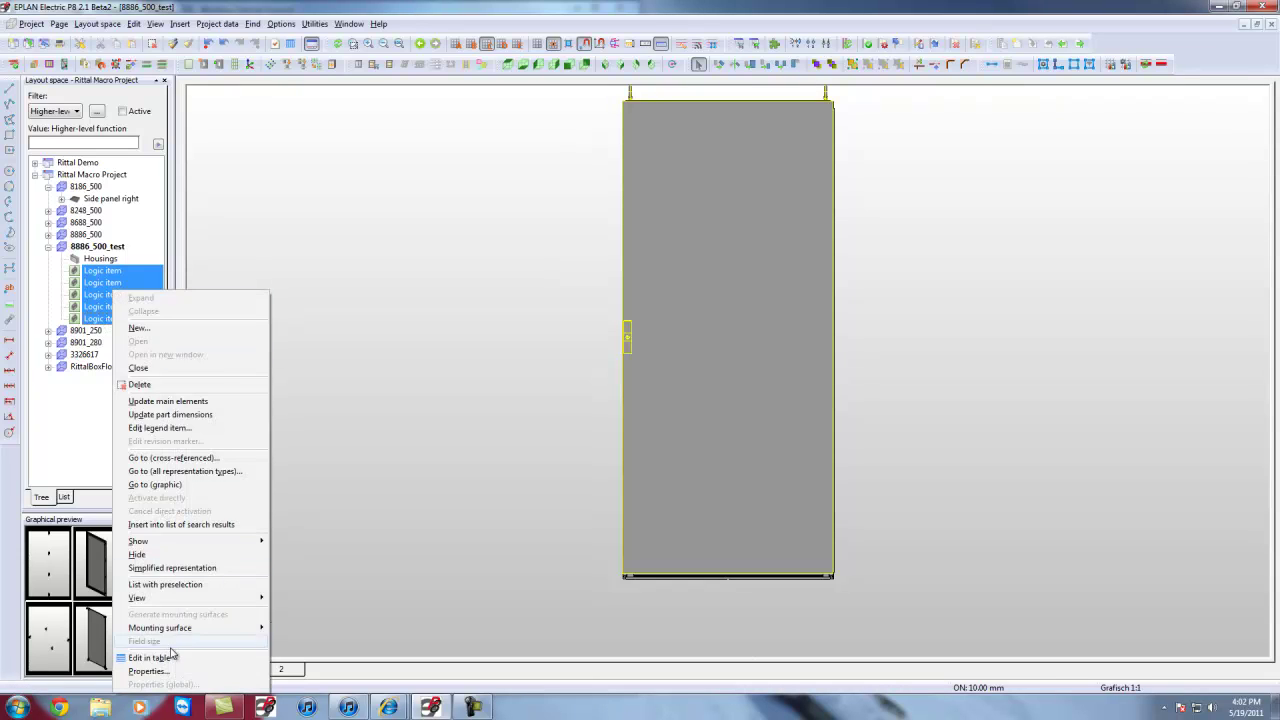
left_click(146, 671)
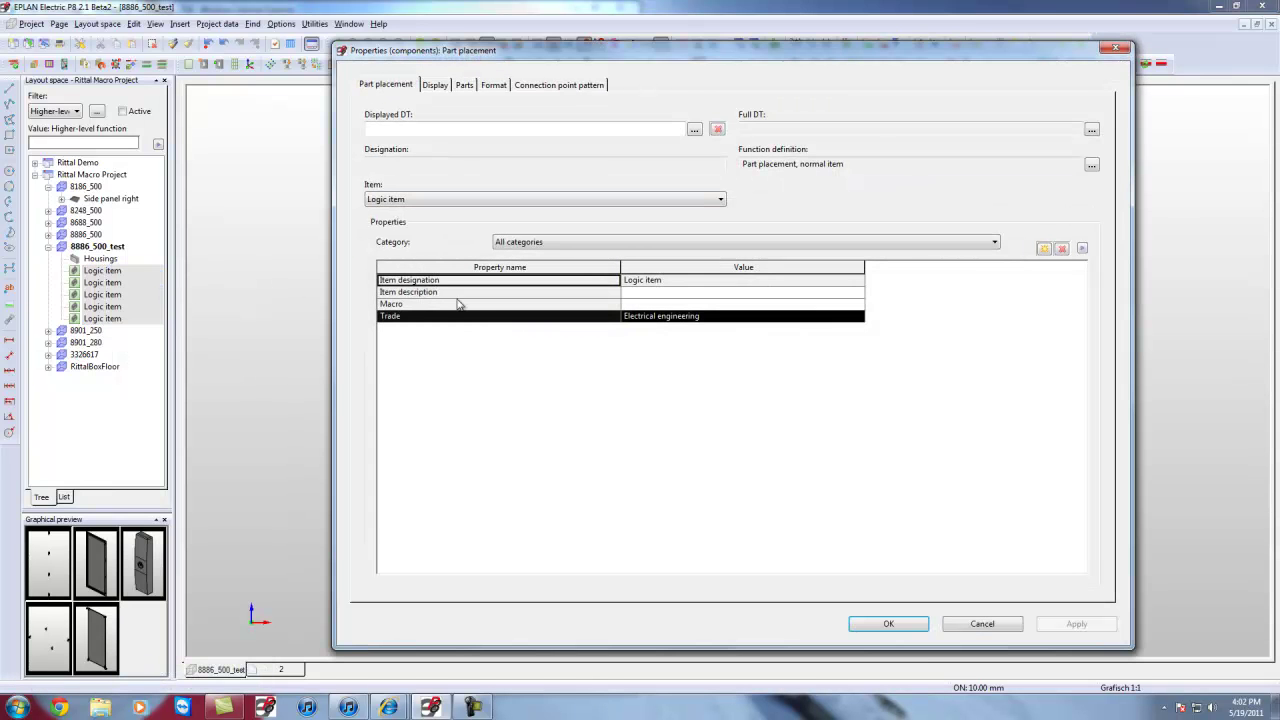
left_click(857, 318)
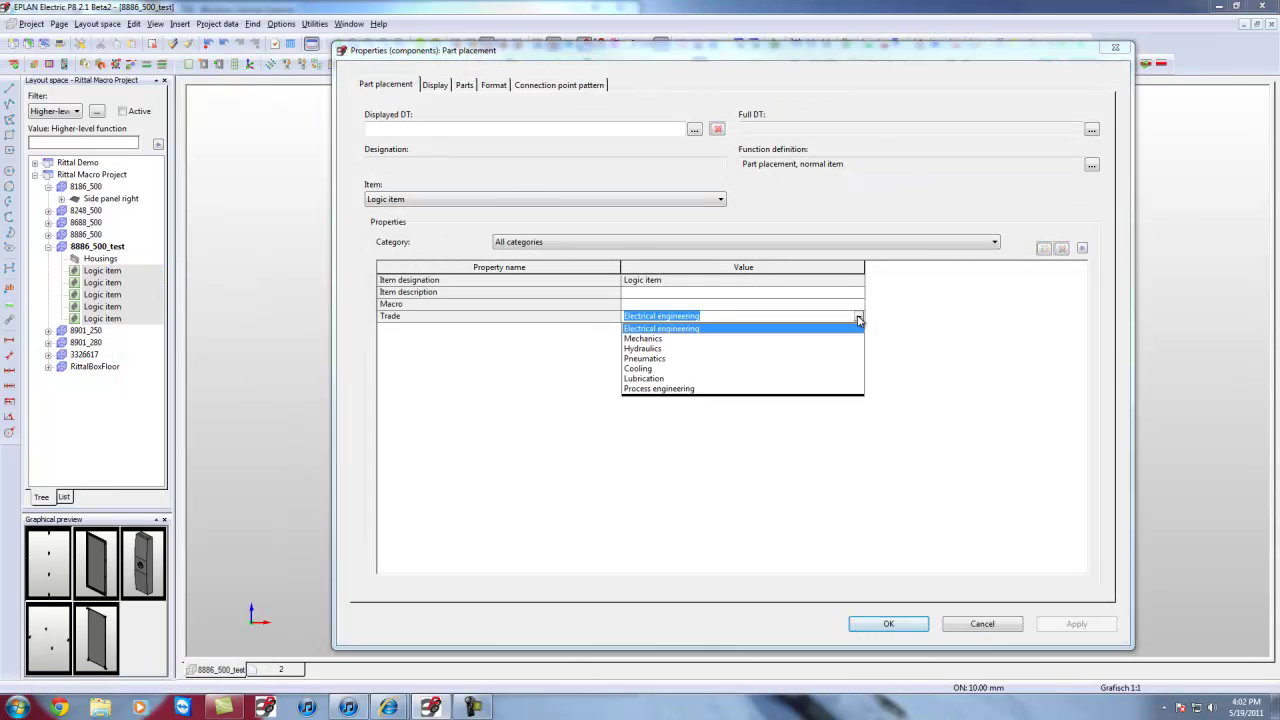
left_click(642, 339)
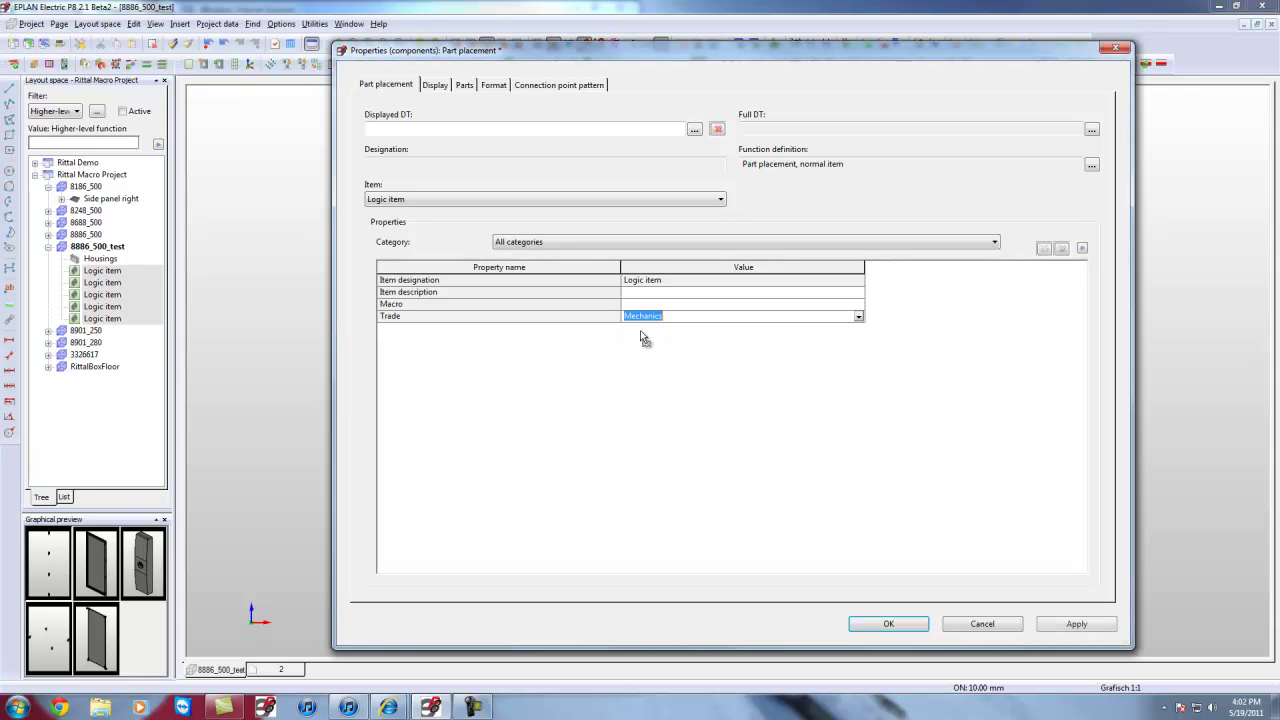
left_click(888, 623)
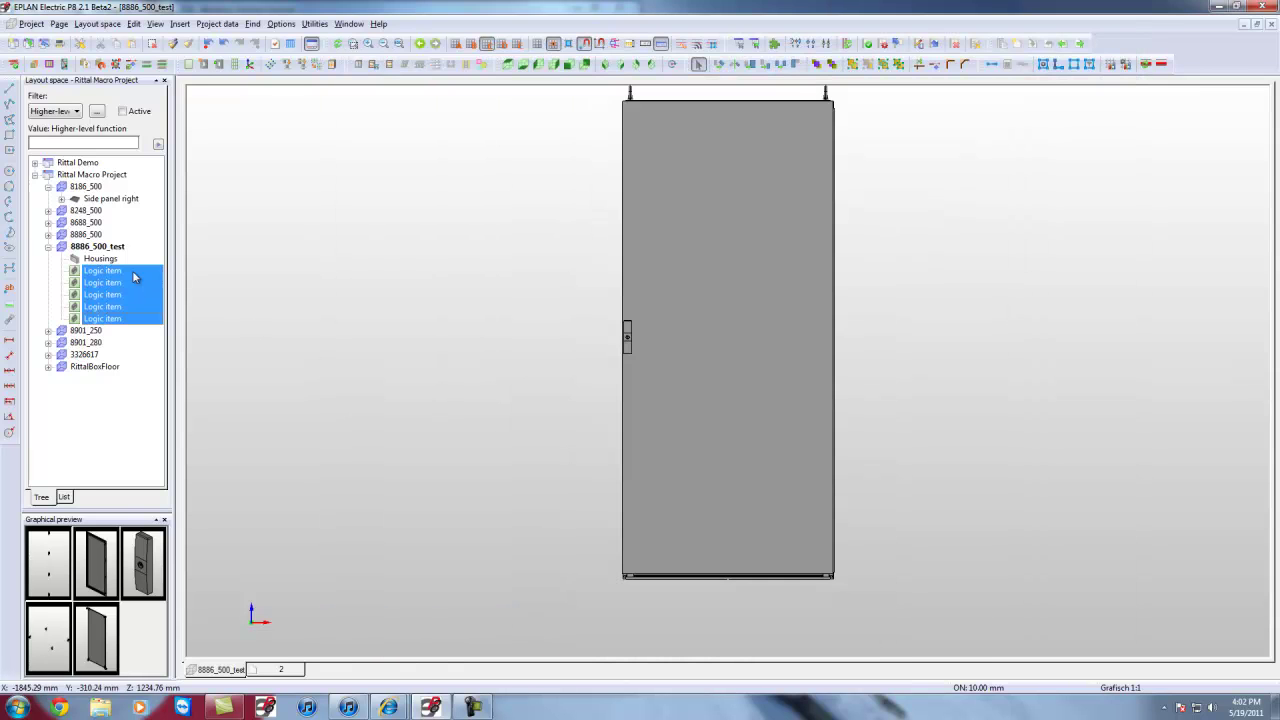